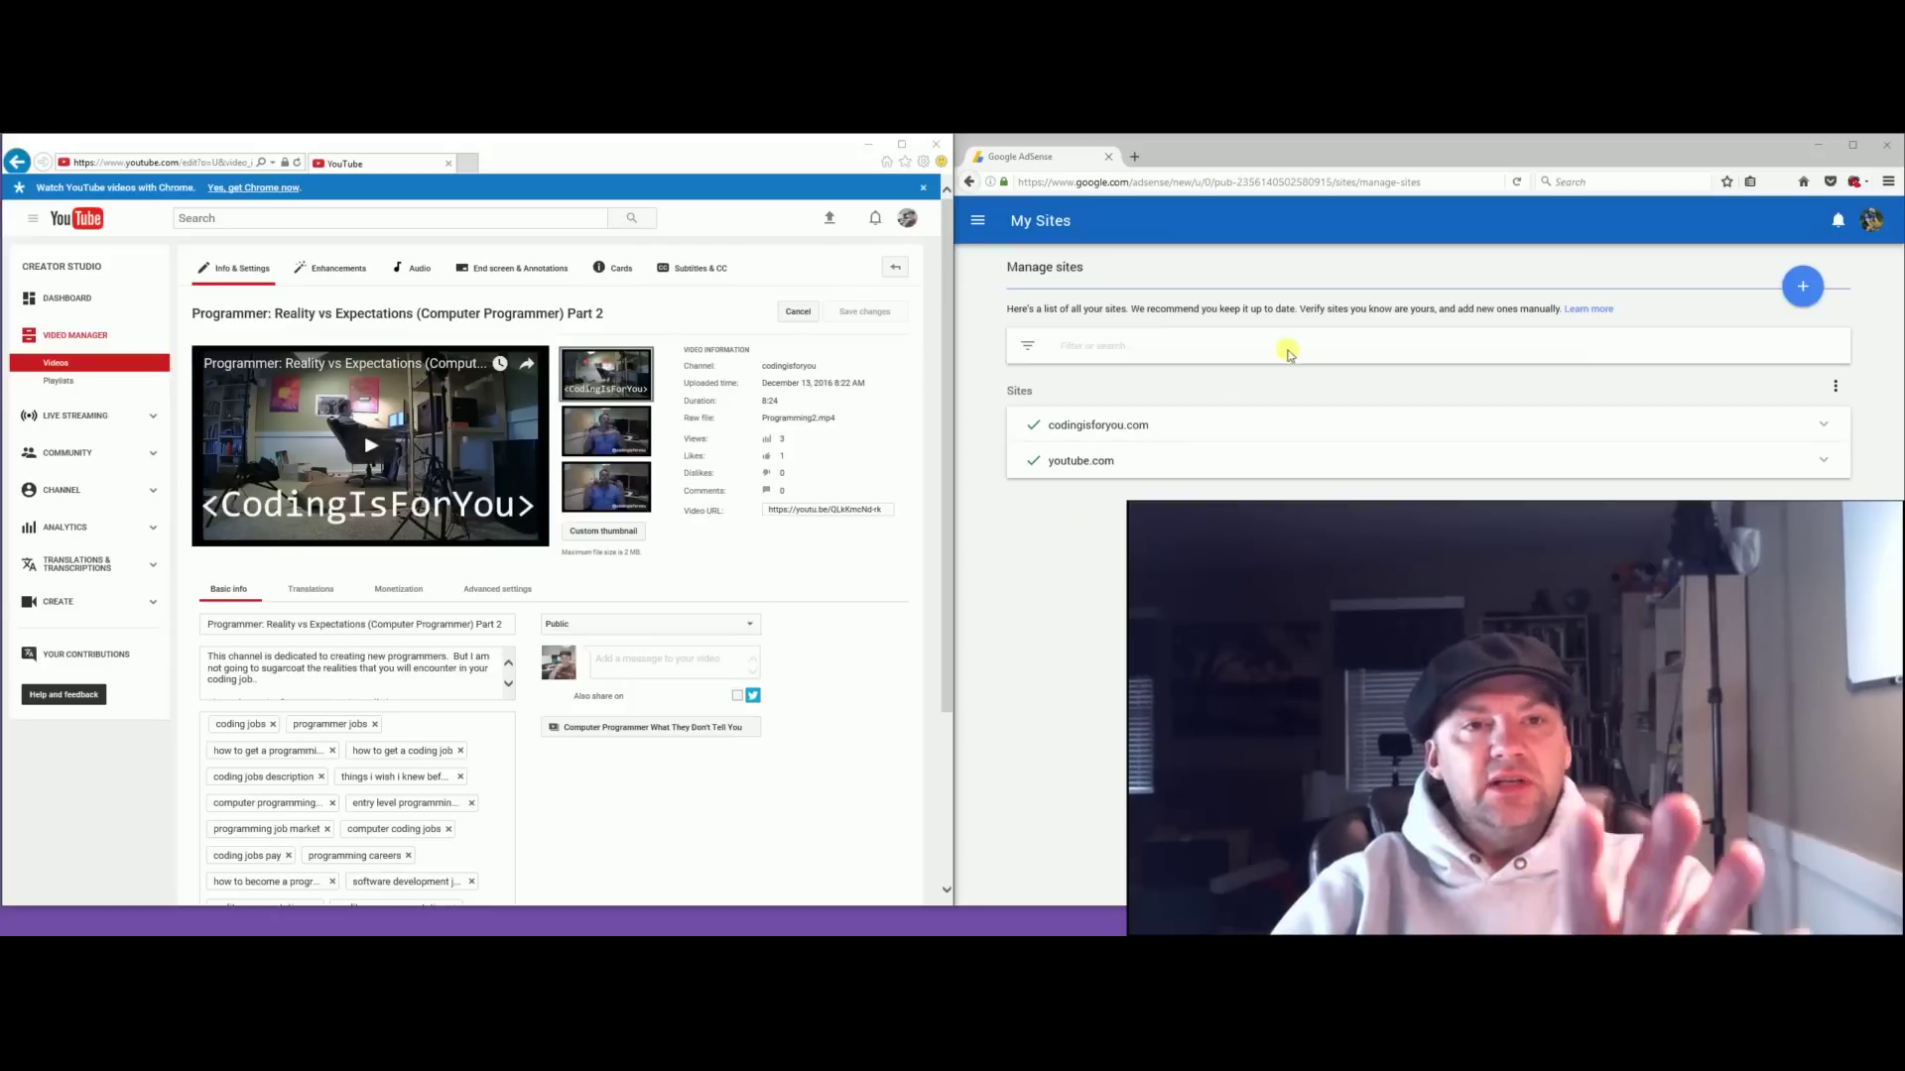
Navigate from My Sites to the empty Ad units list under My ads.
left_click(1028, 558)
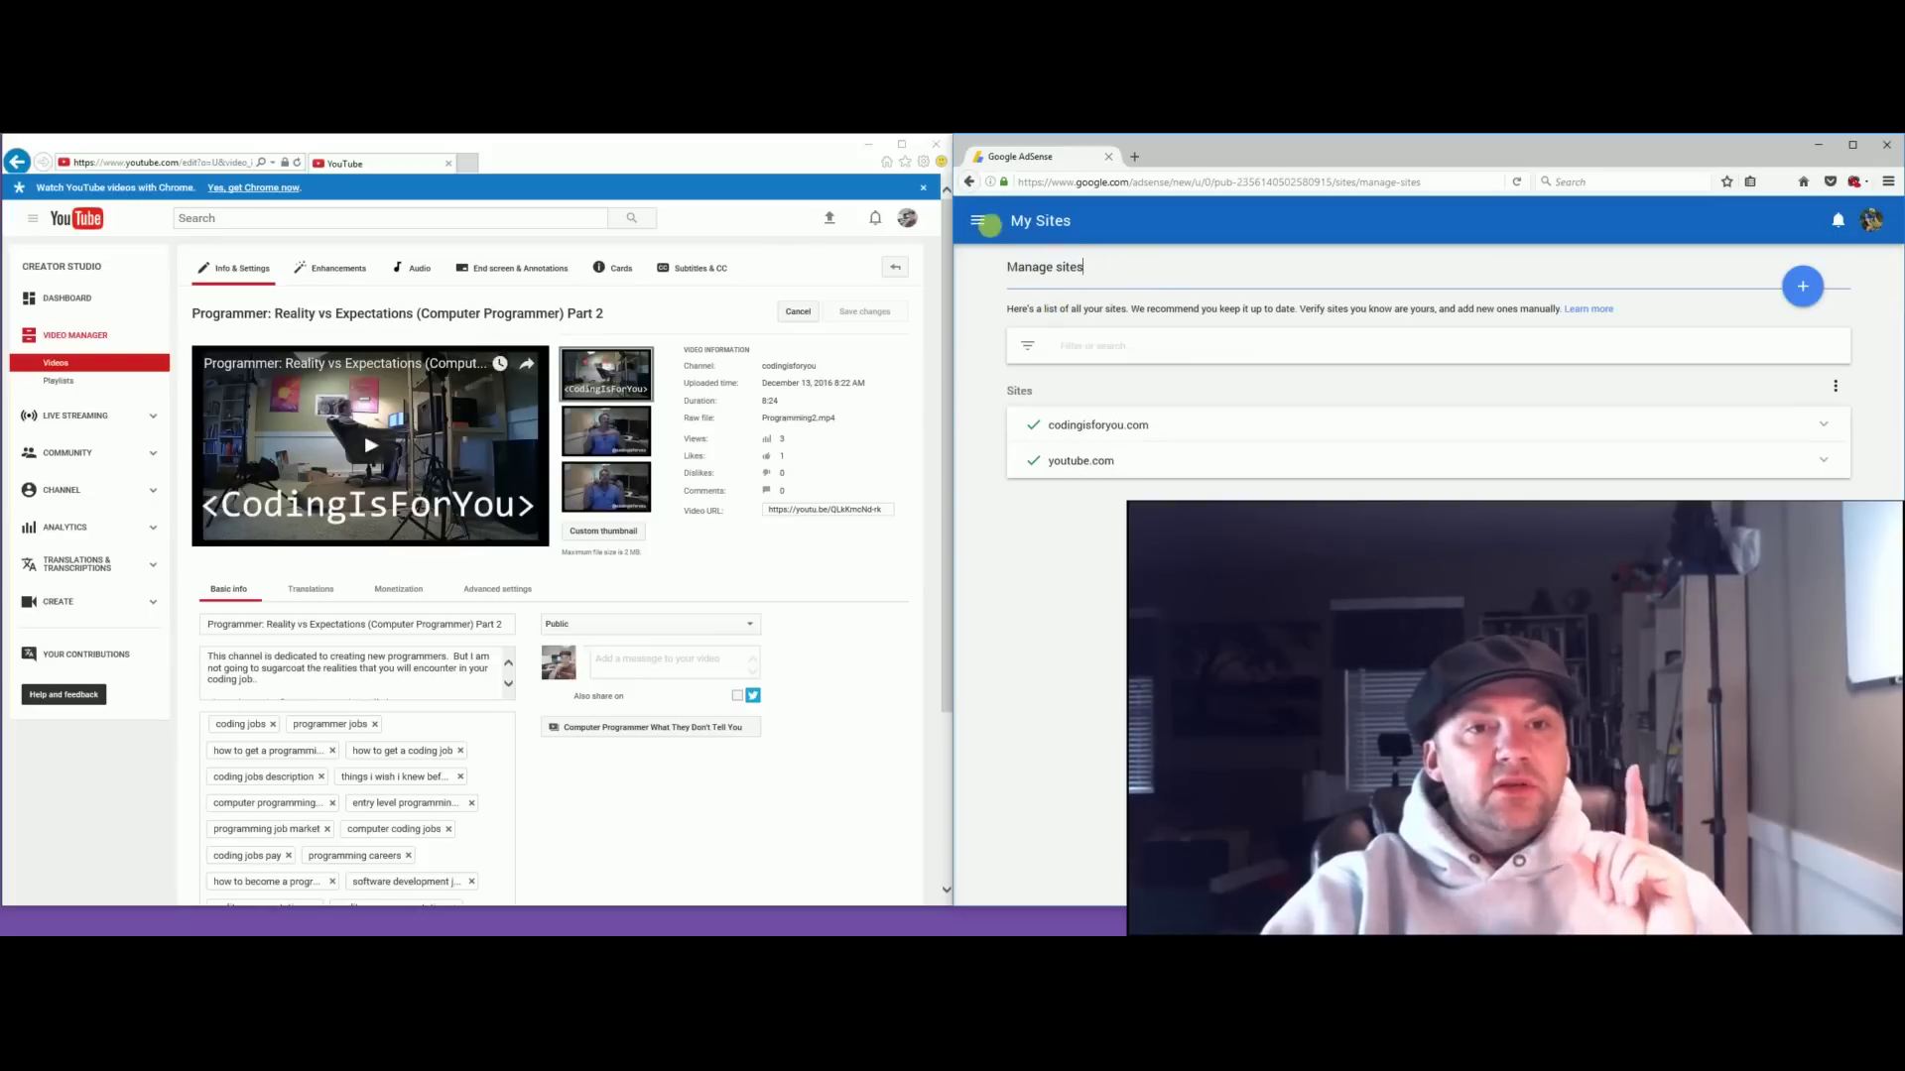
left_click(979, 223)
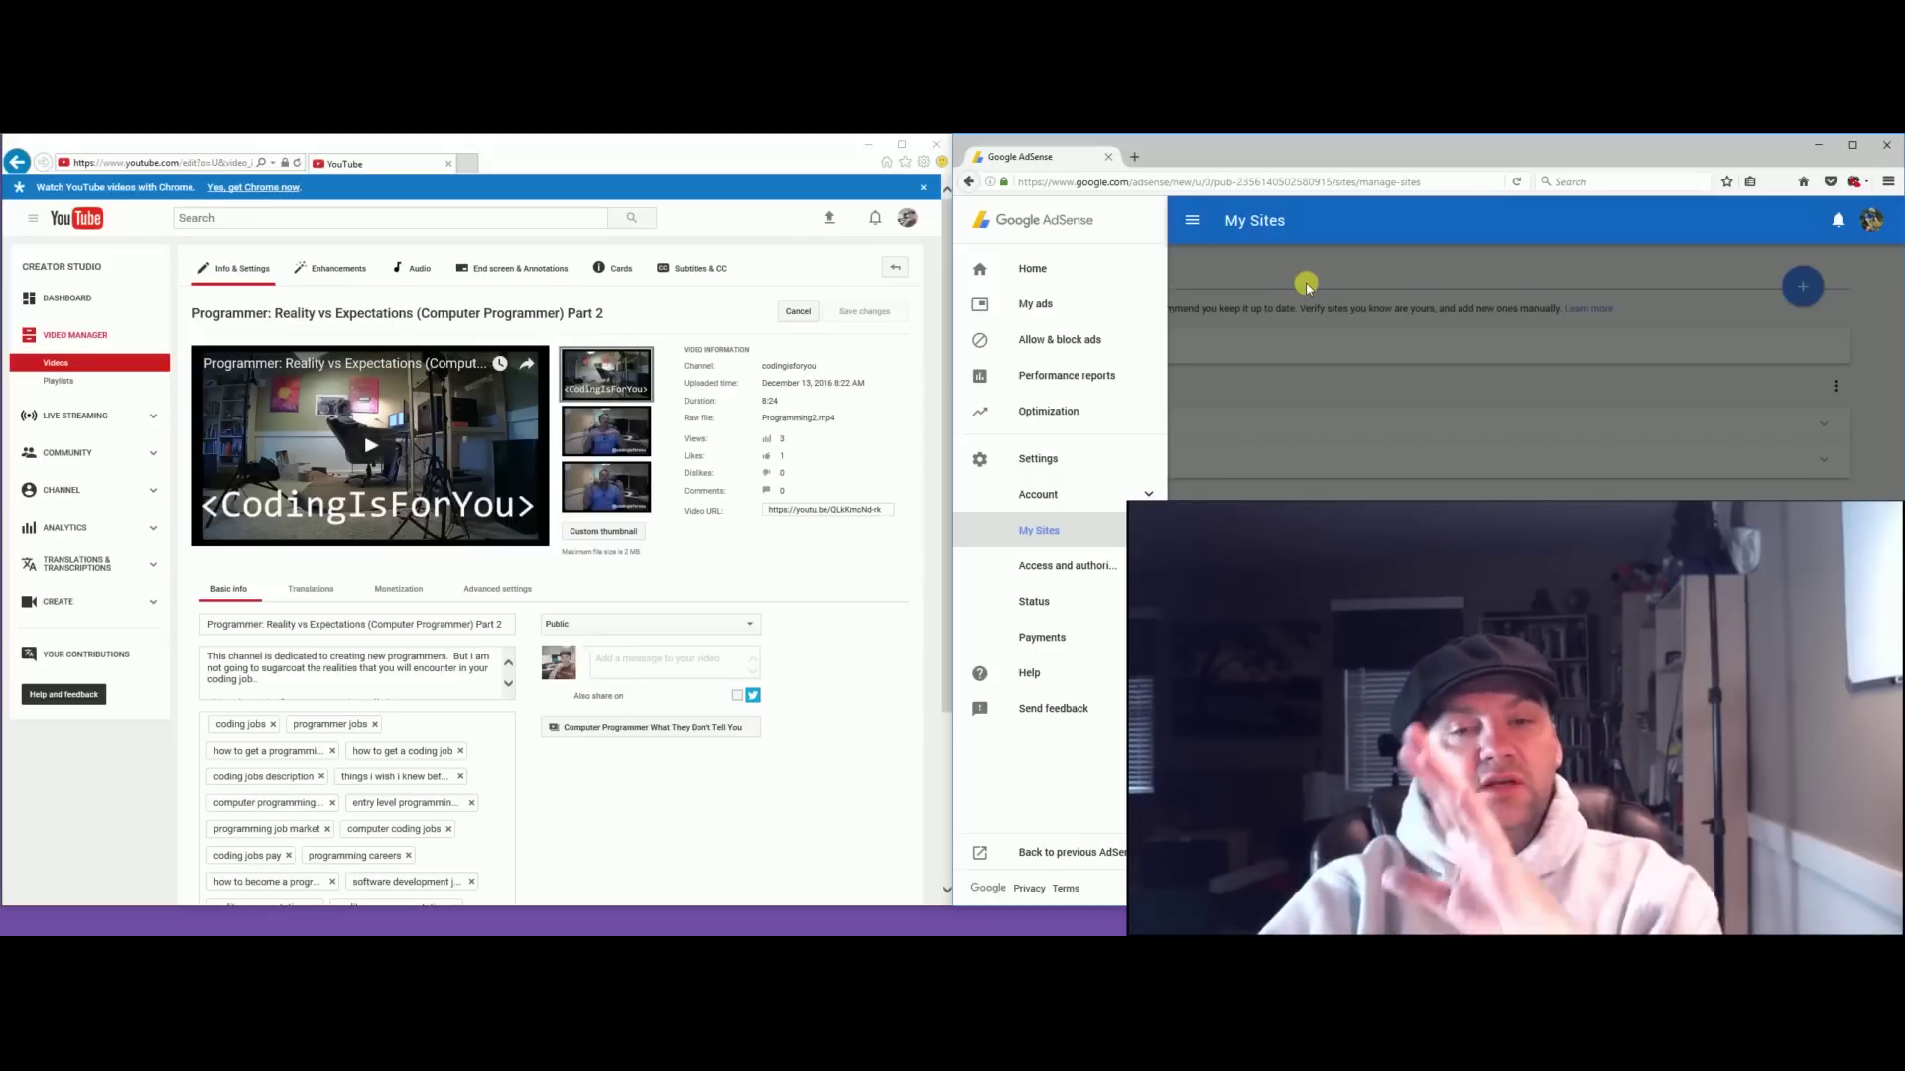
left_click(1037, 306)
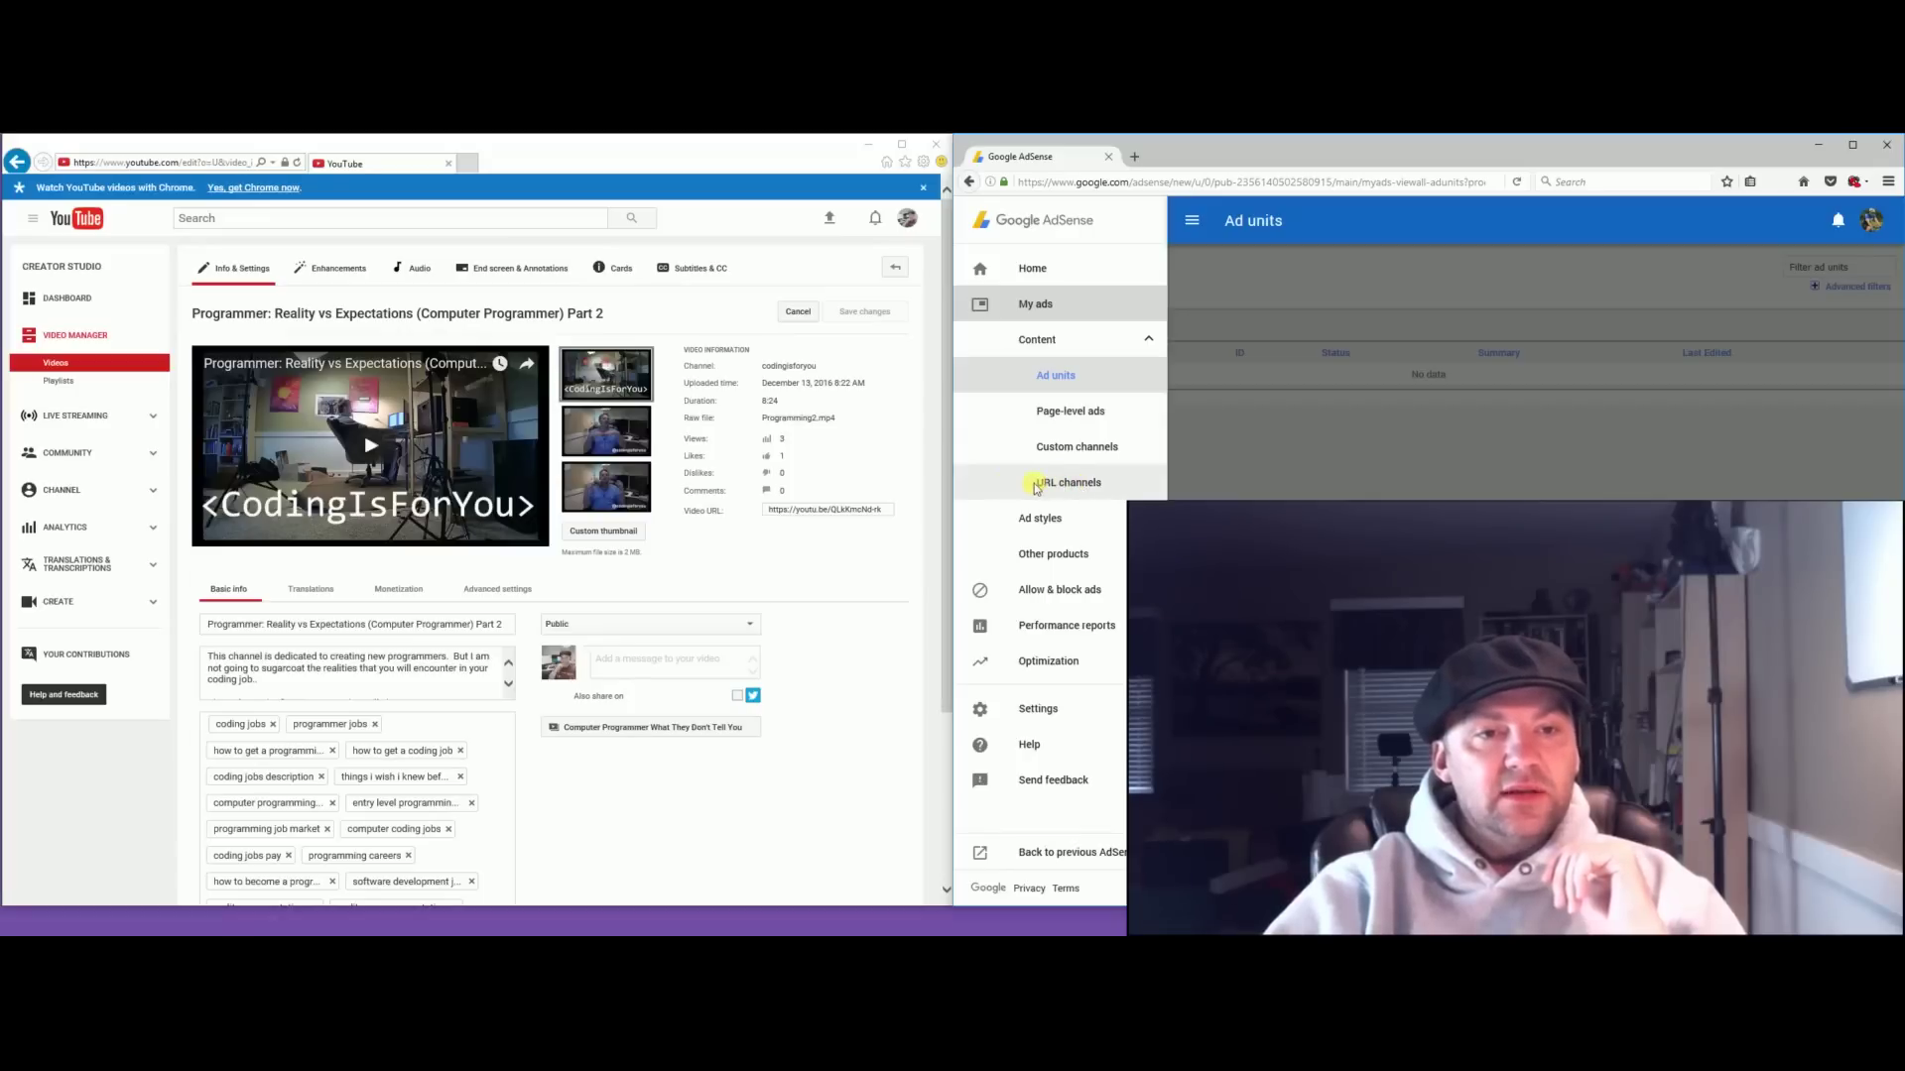
Show the URL channels page with codingisforyou.com and the YouTube channel both active.
left_click(1032, 482)
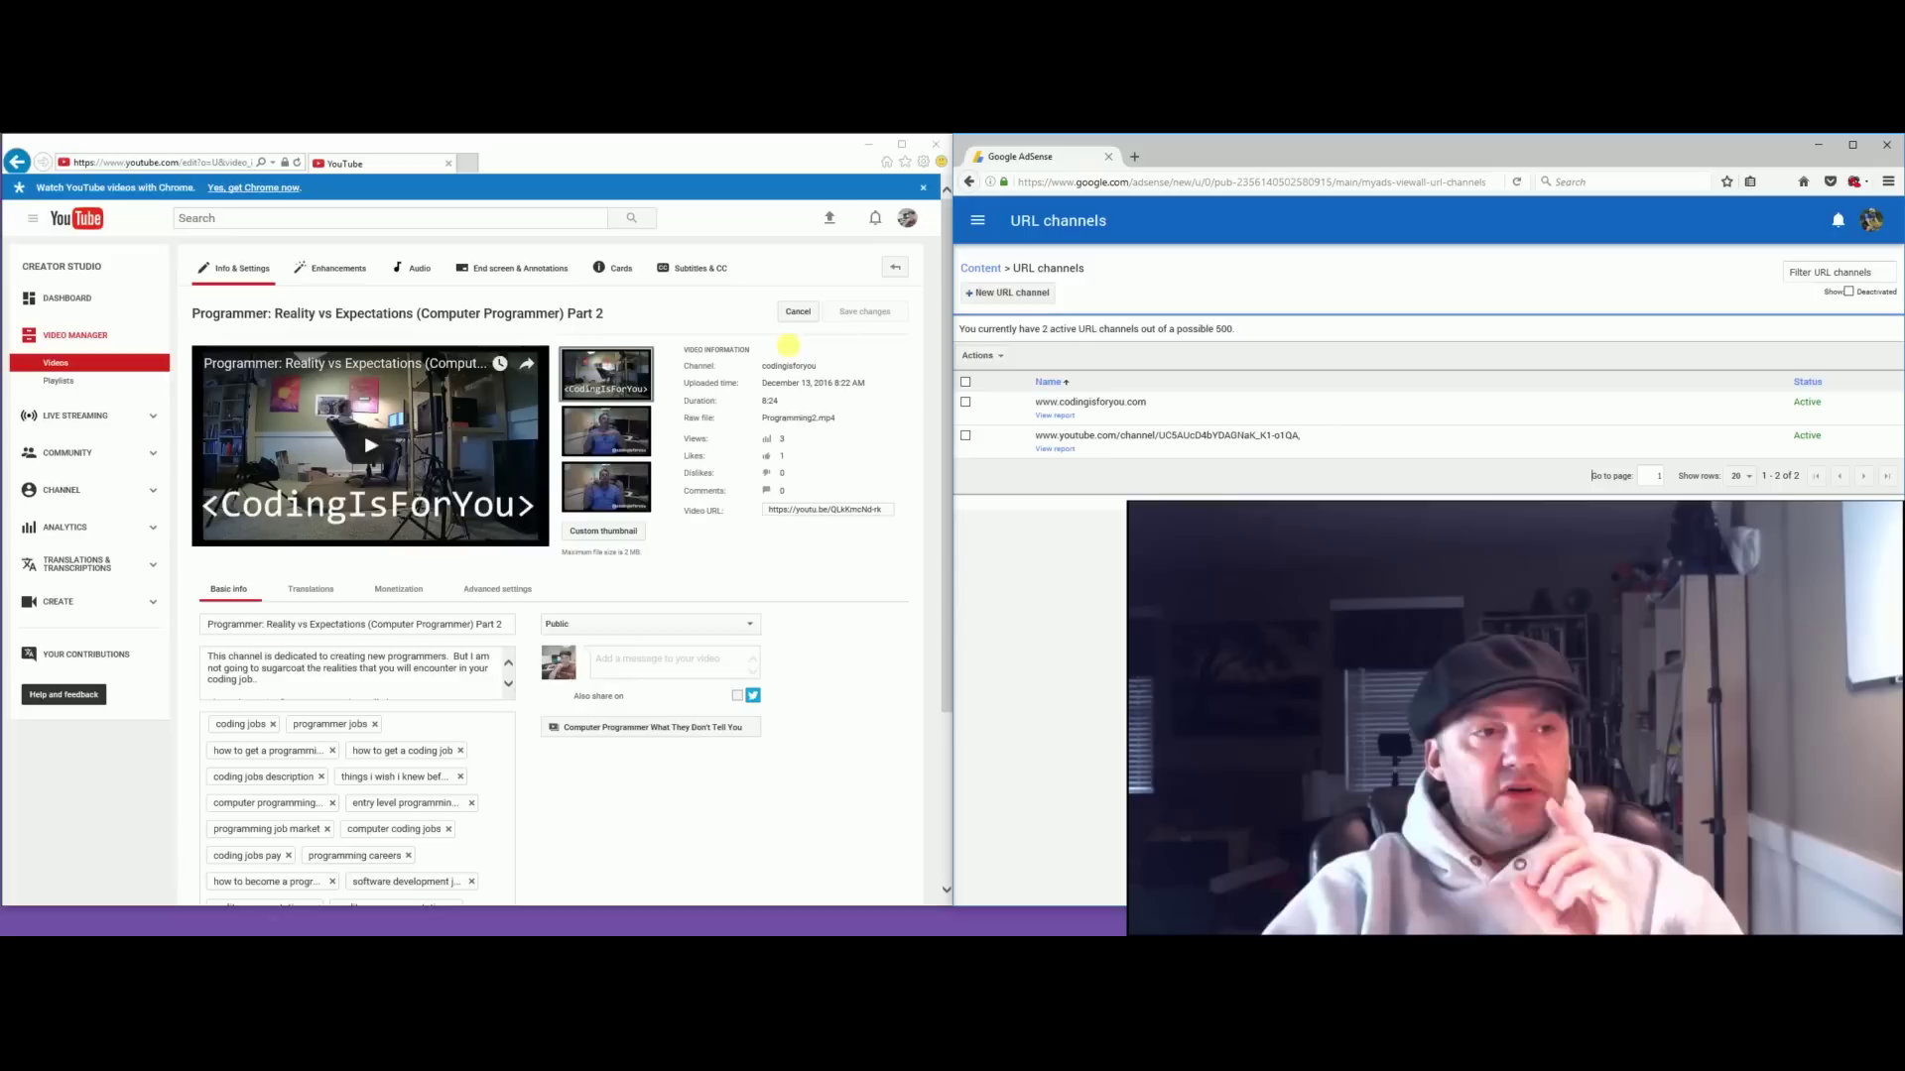
left_click(855, 601)
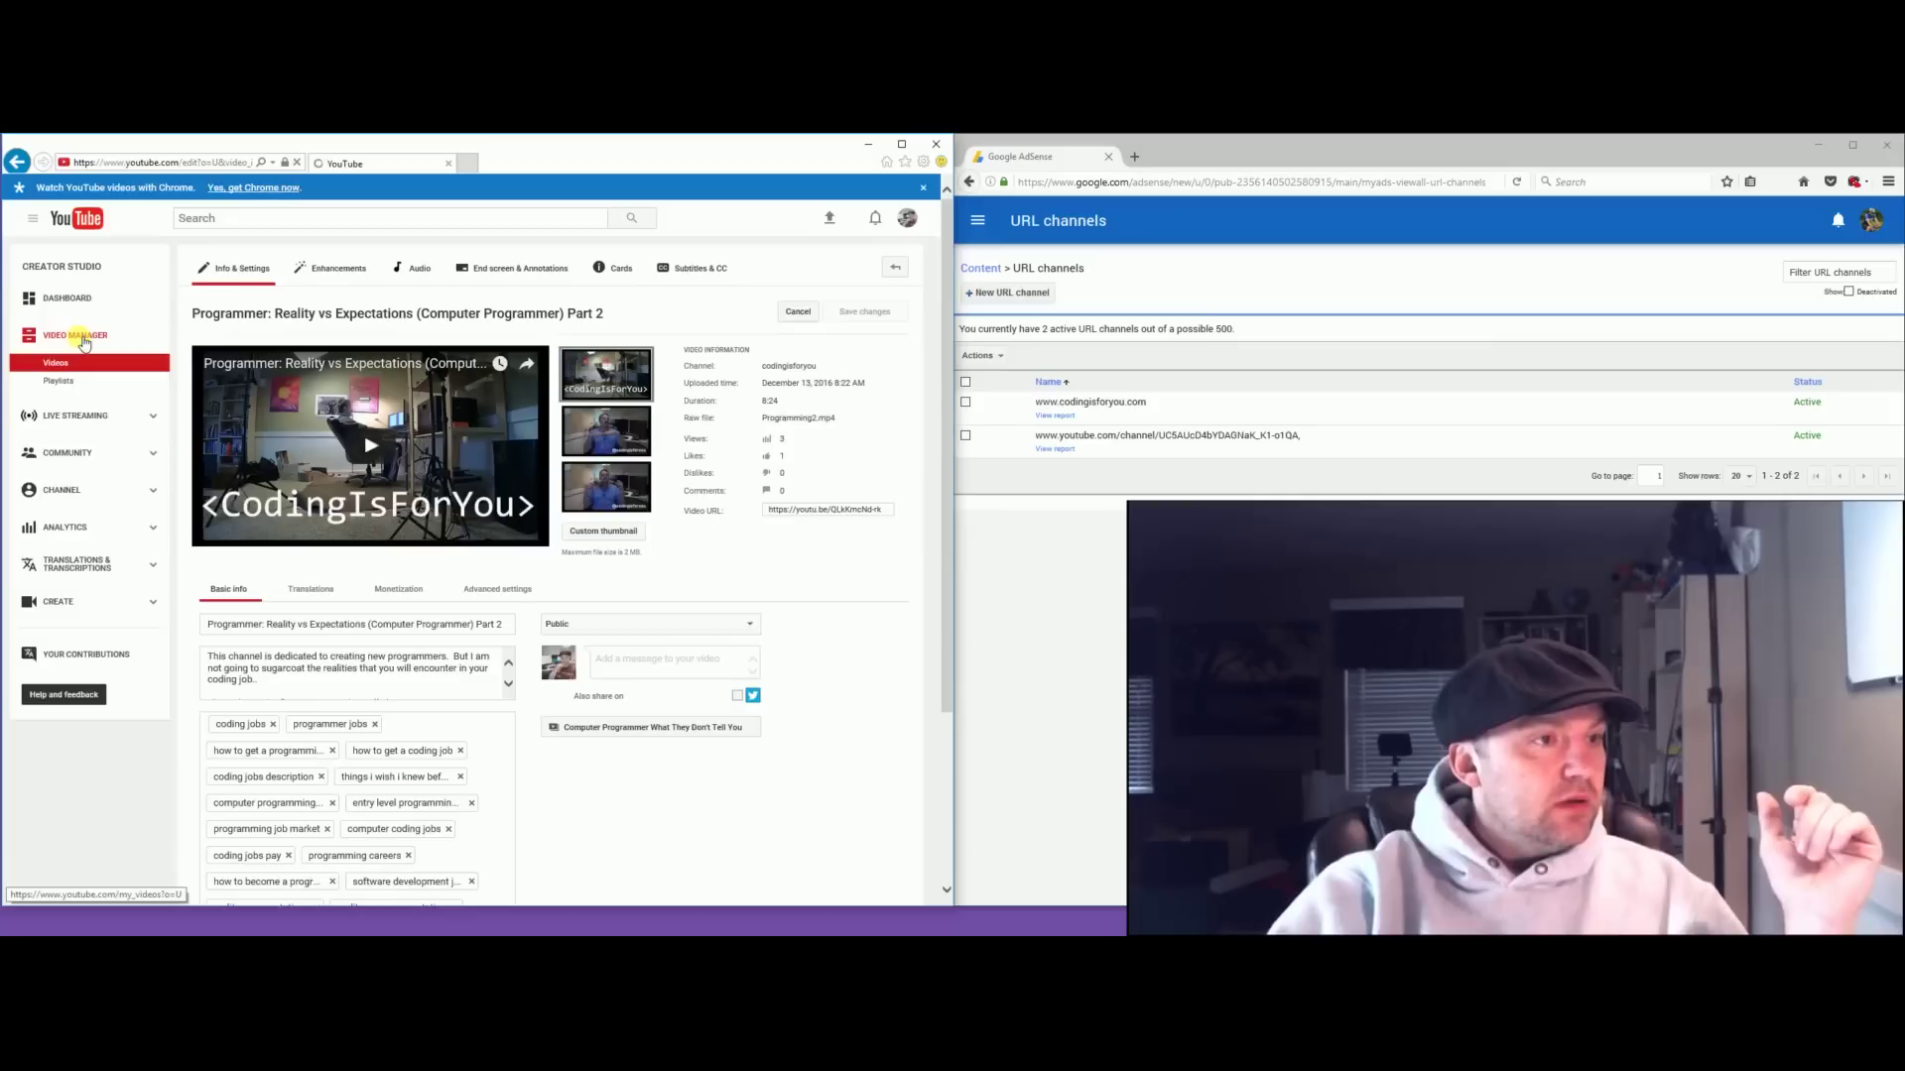
Go through Video Manager and Channel to Monetization, confirming the approved AdSense account.
left_click(78, 338)
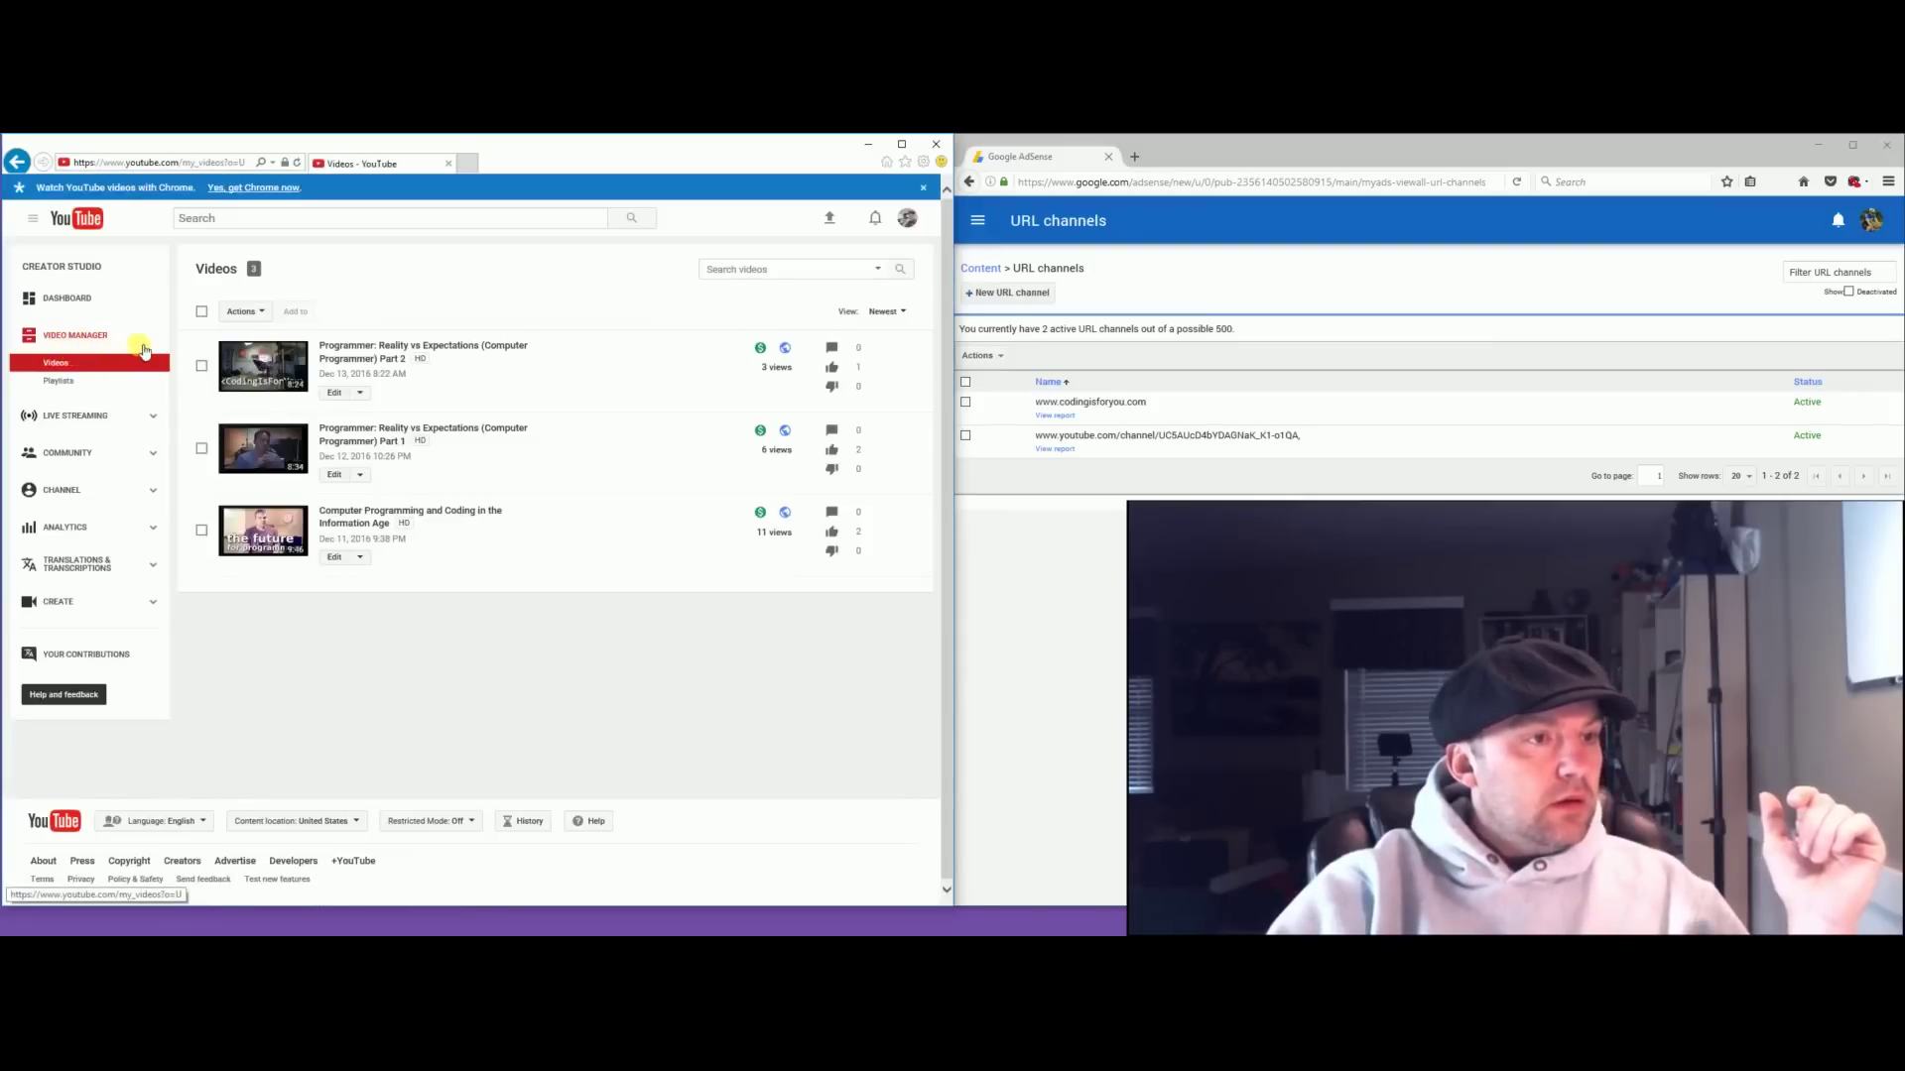
left_click(66, 492)
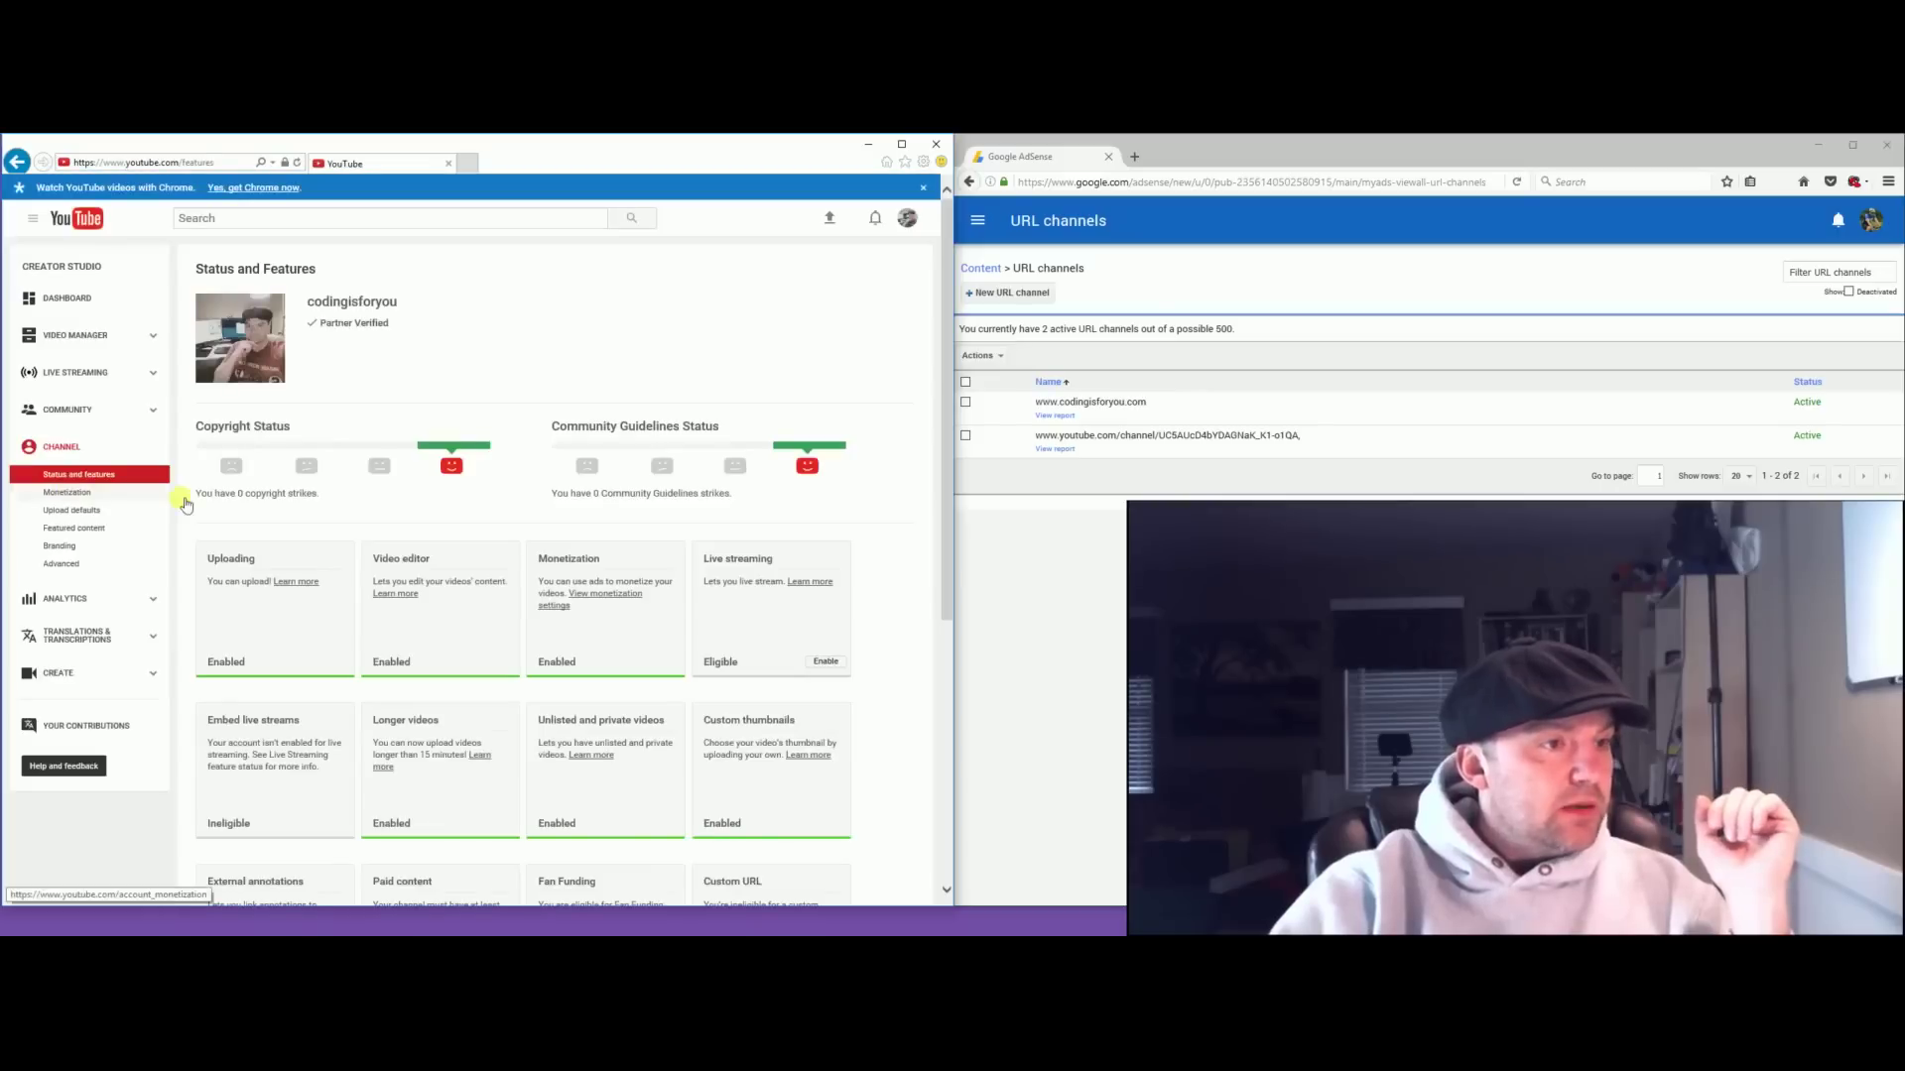
left_click(85, 499)
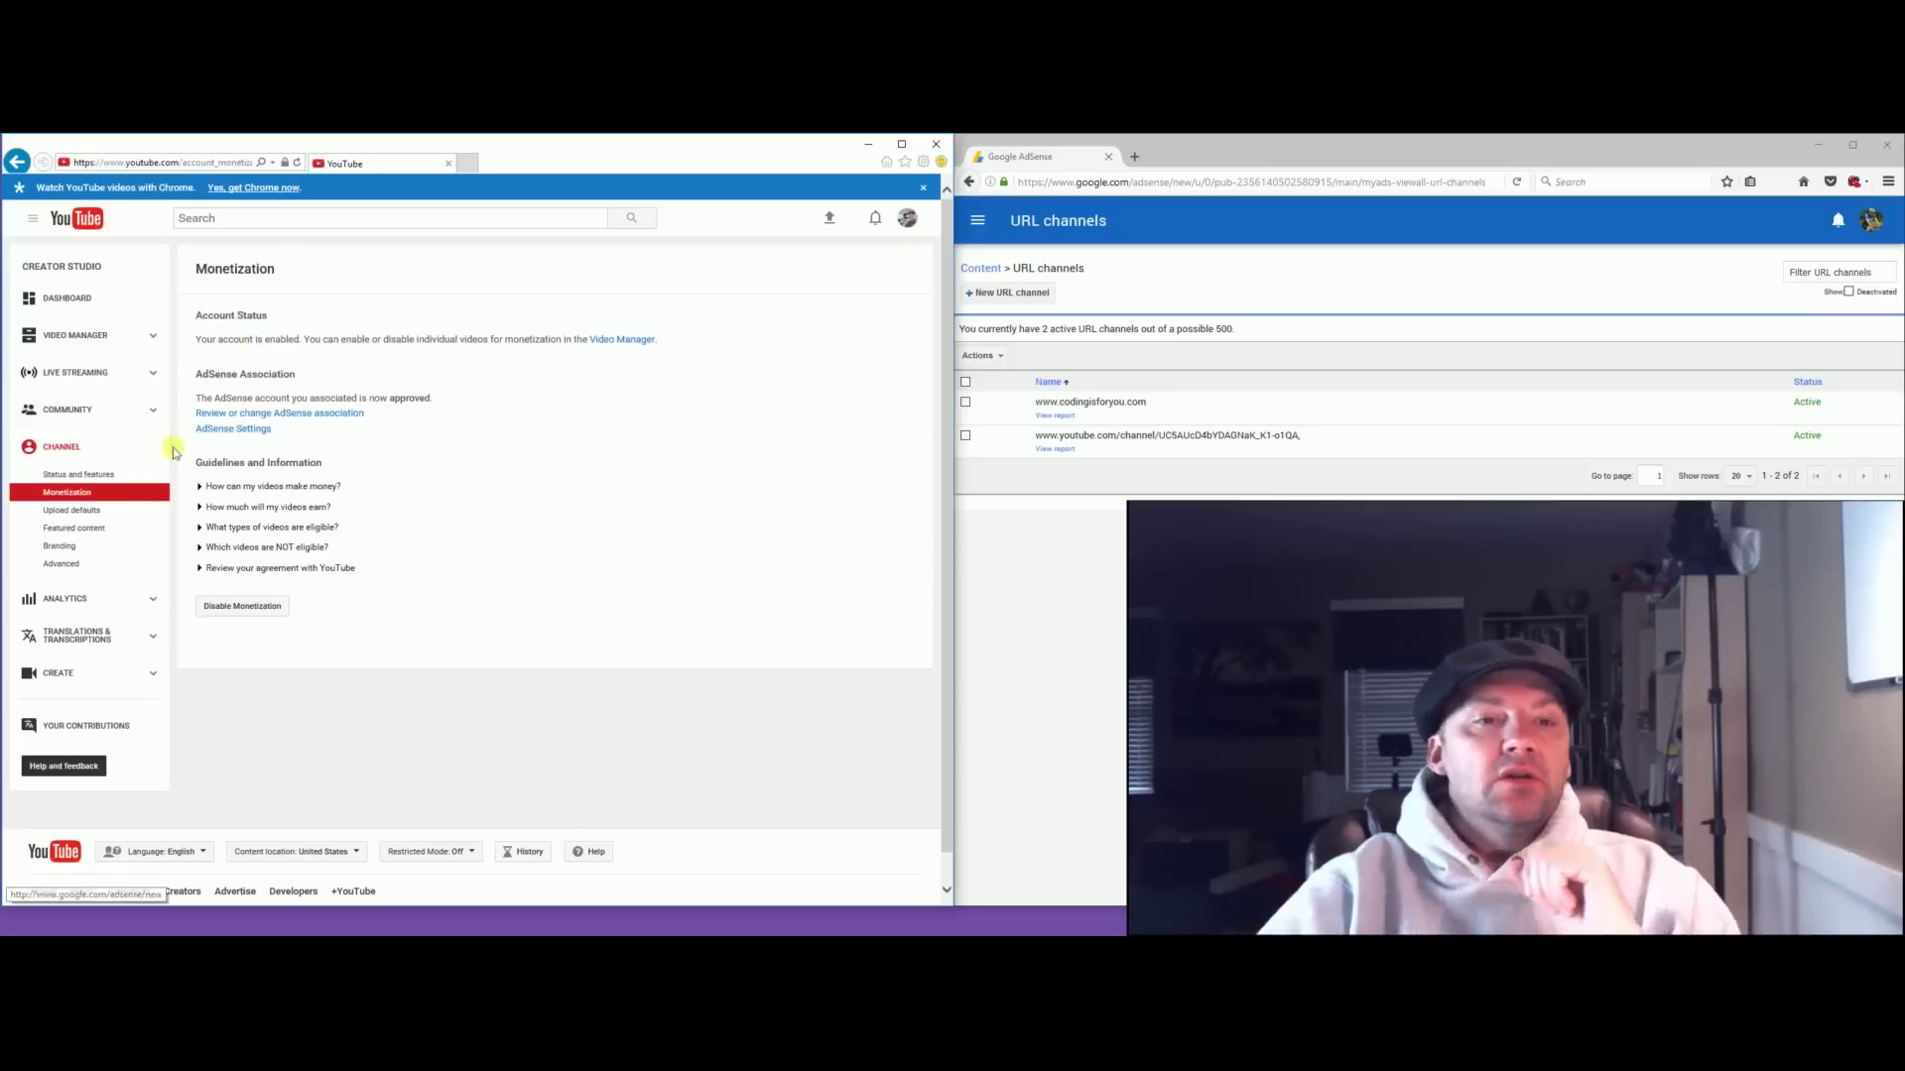
left_click(1022, 607)
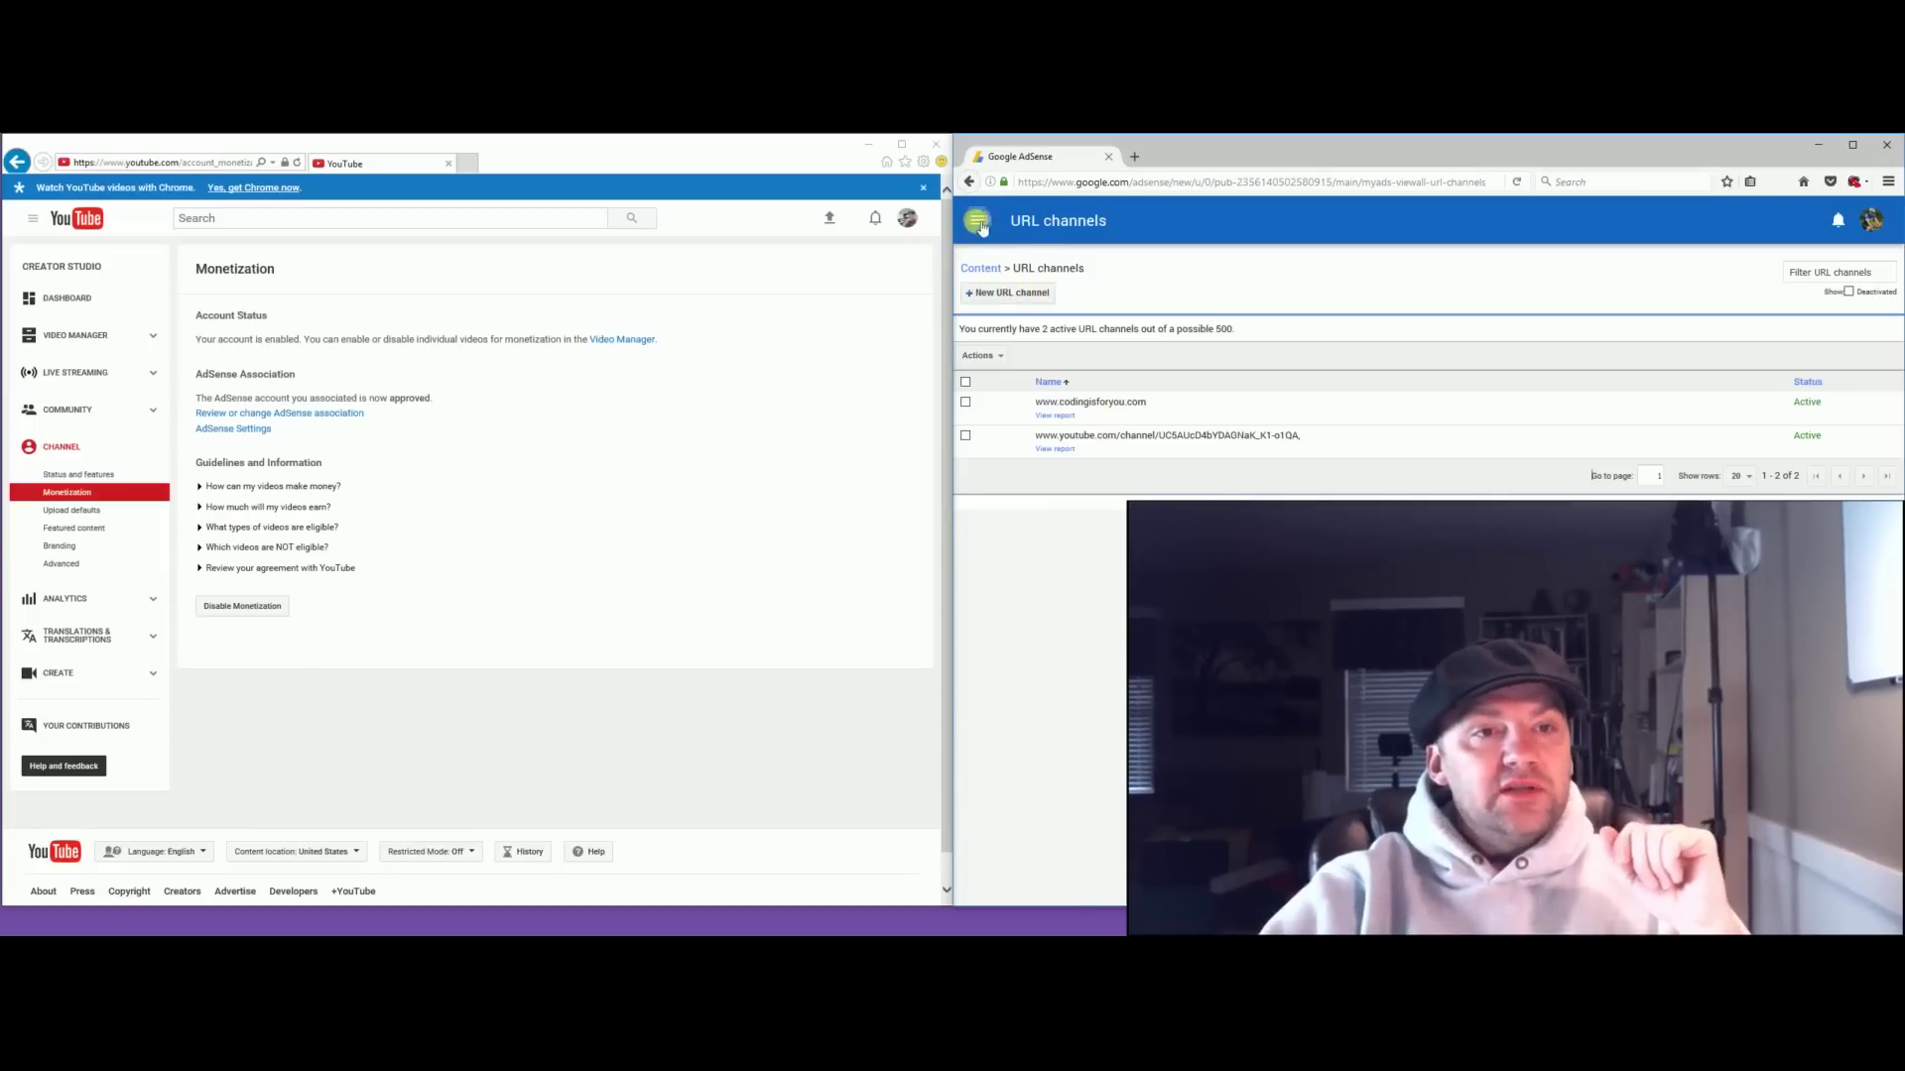
Open the Add new URL channel dialog and ready its URL box for entry.
left_click(978, 222)
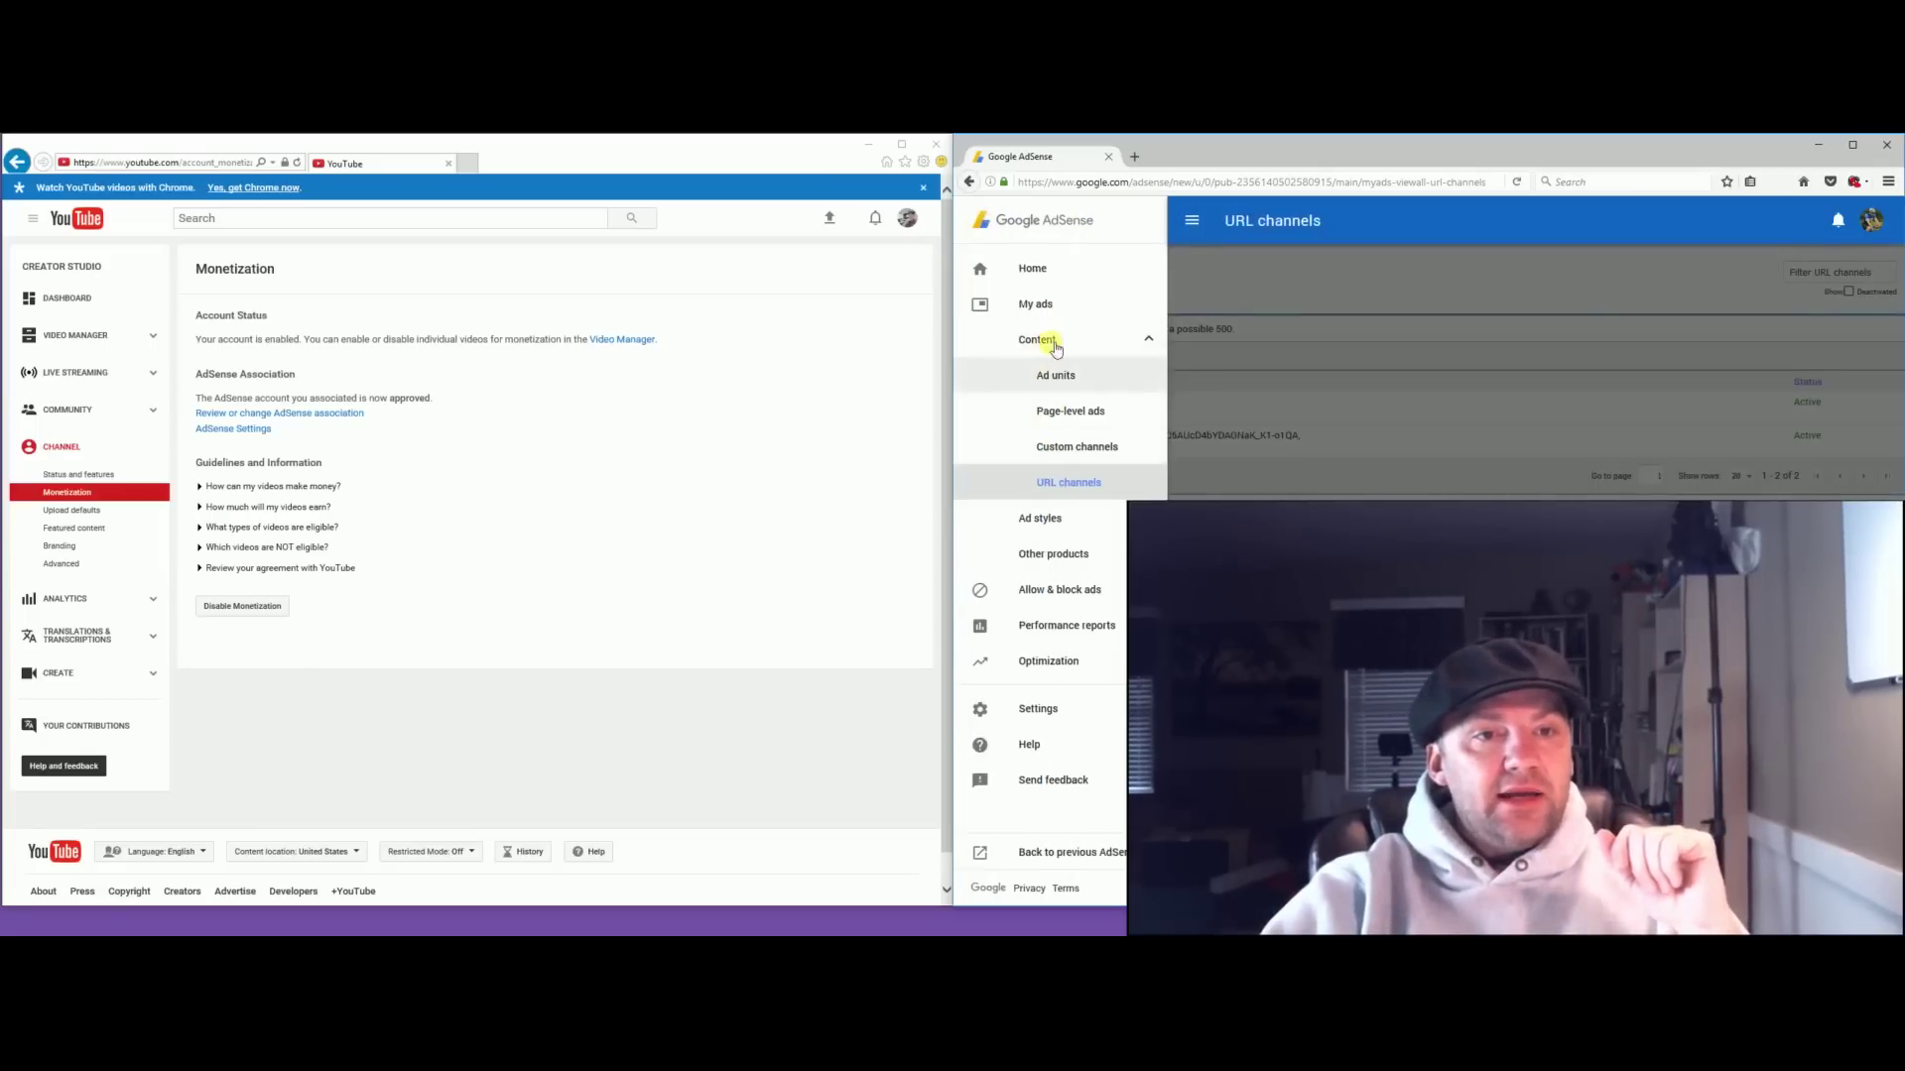
left_click(1275, 282)
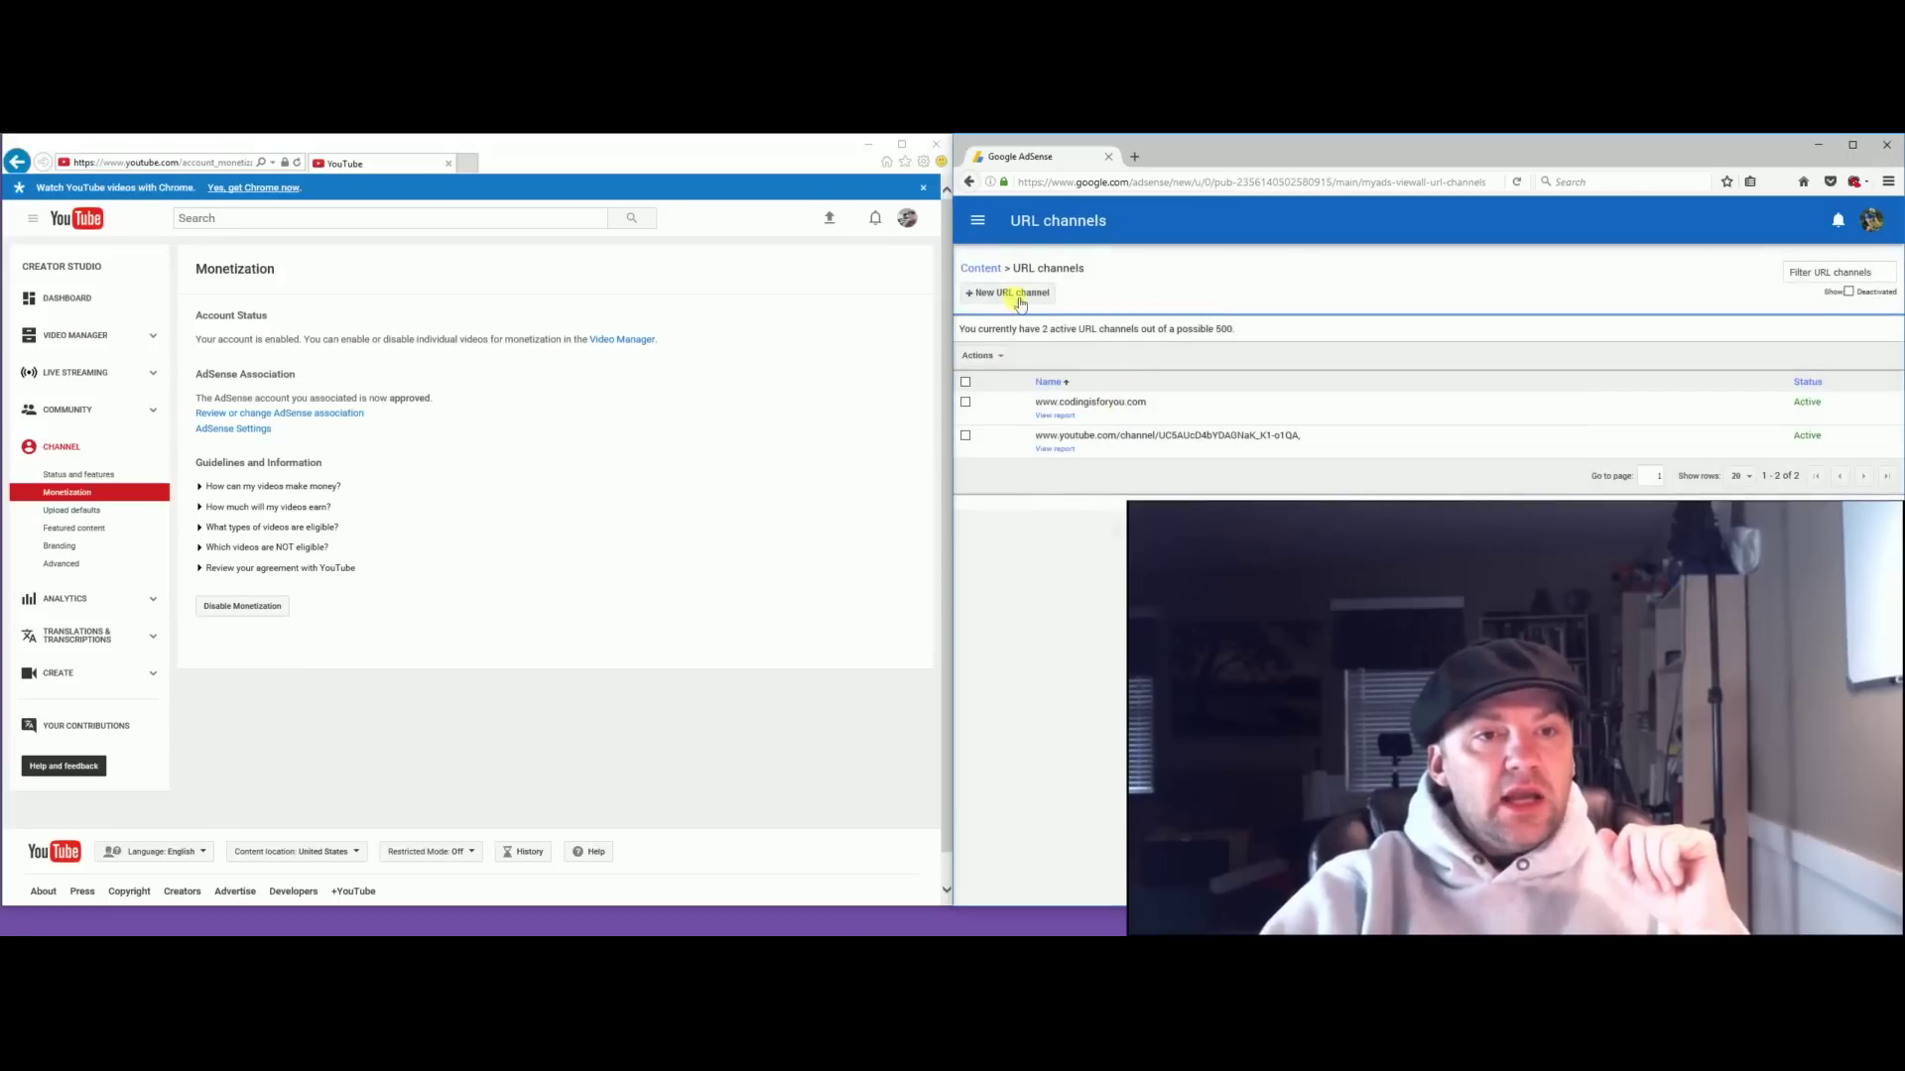
left_click(1012, 293)
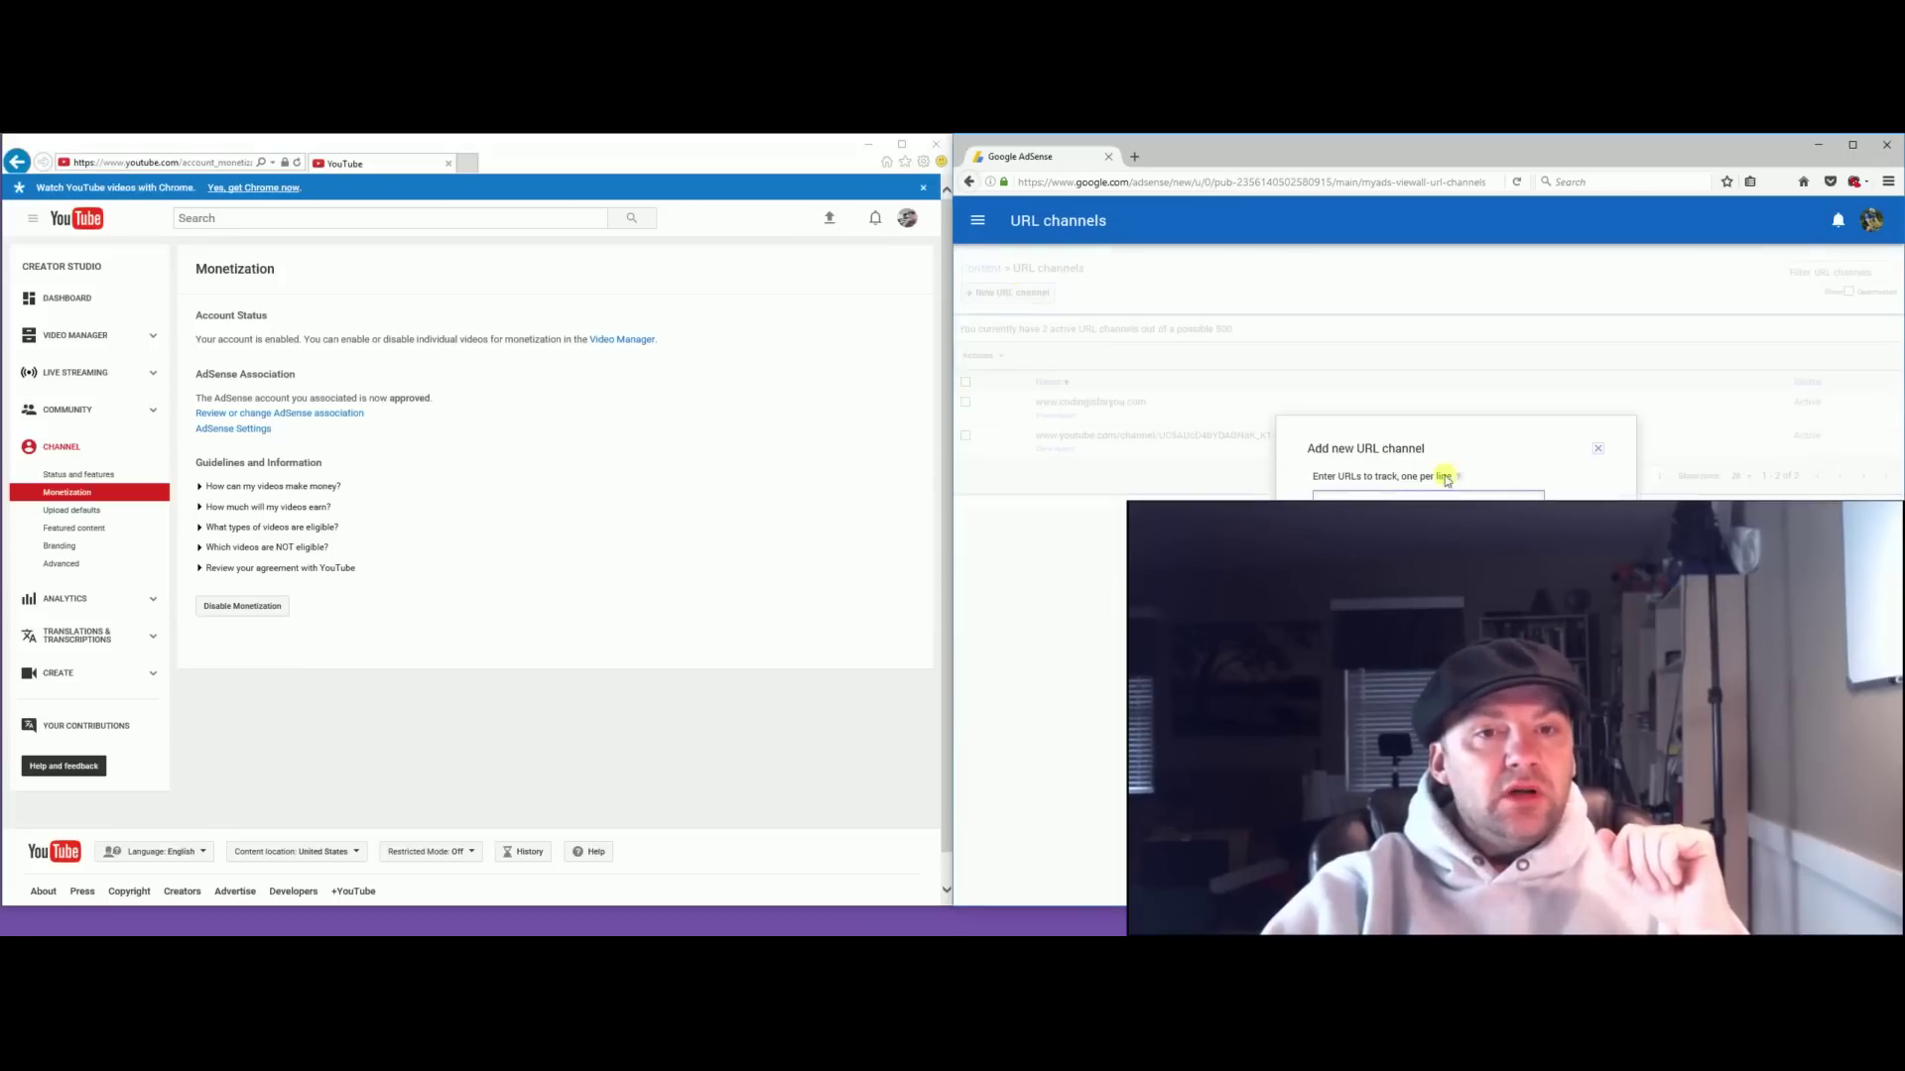
left_click(1433, 504)
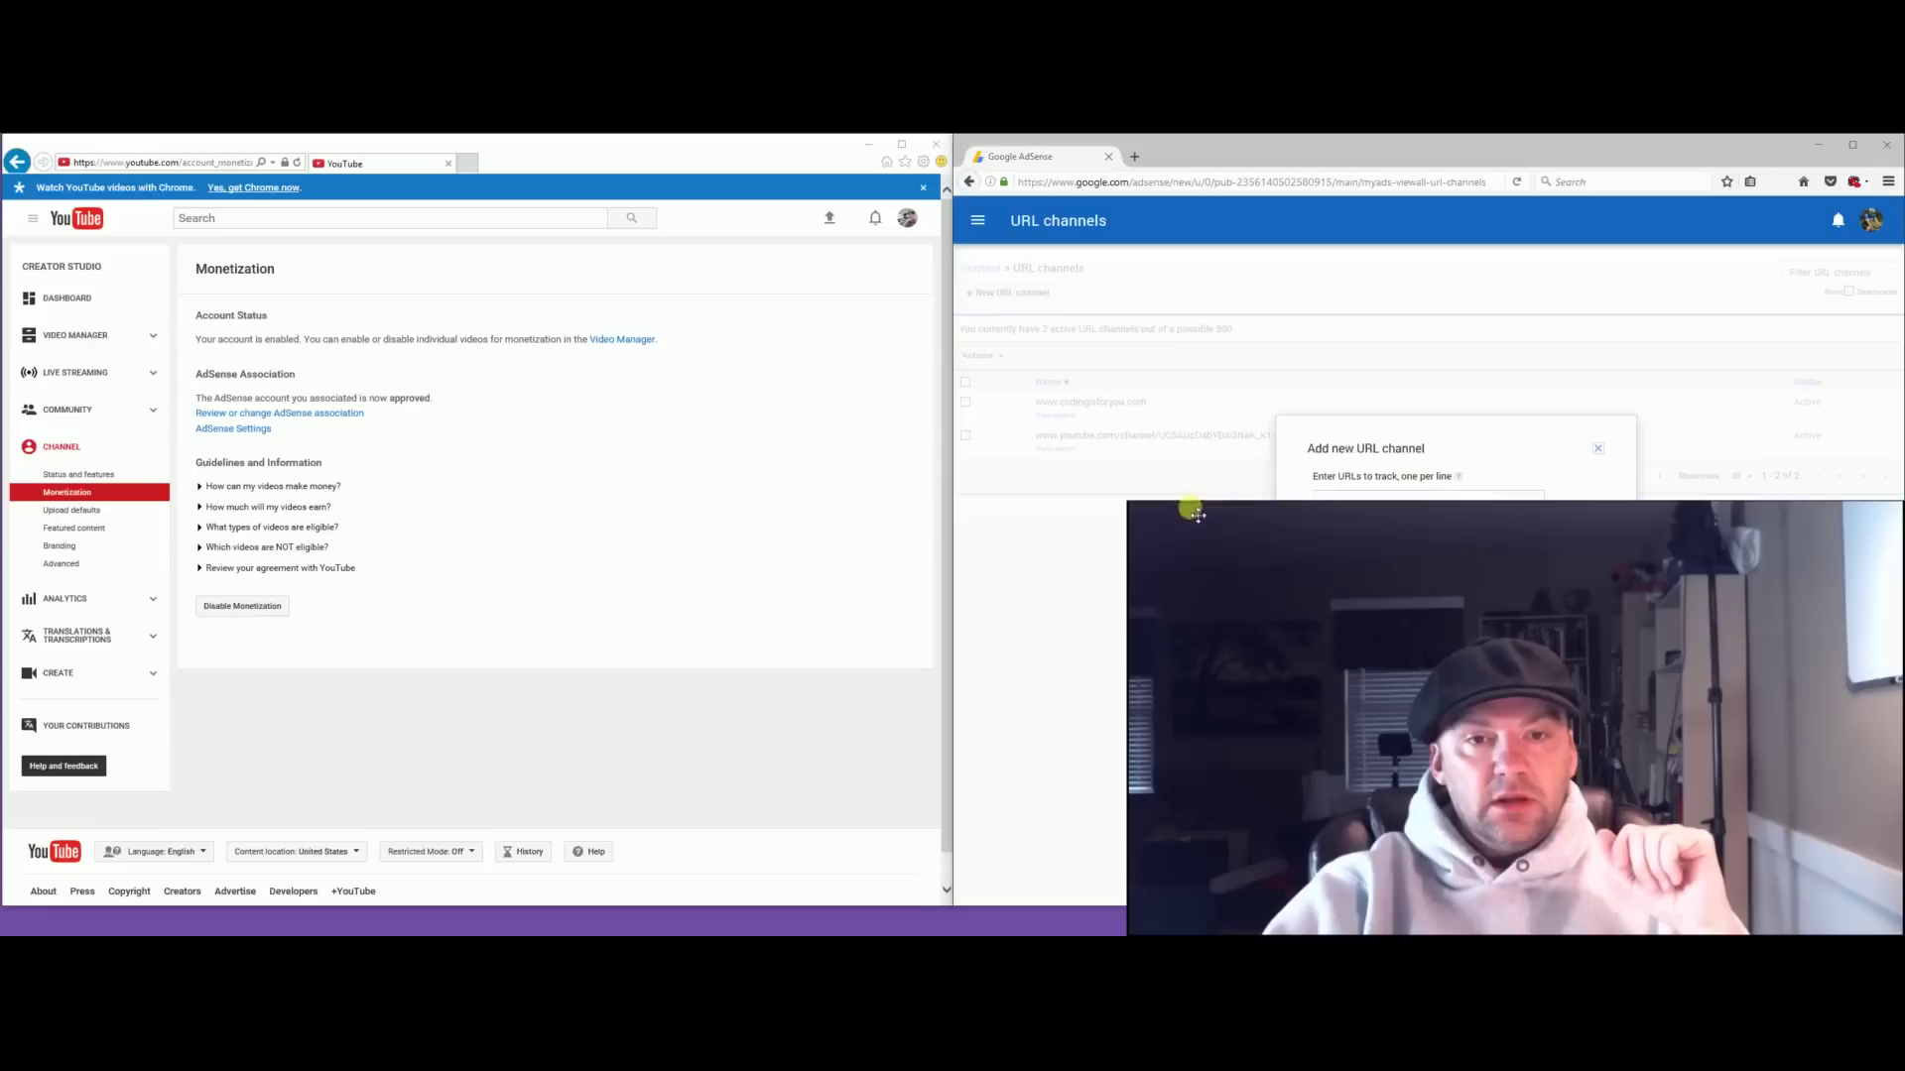
left_click_drag(1129, 508, 1467, 719)
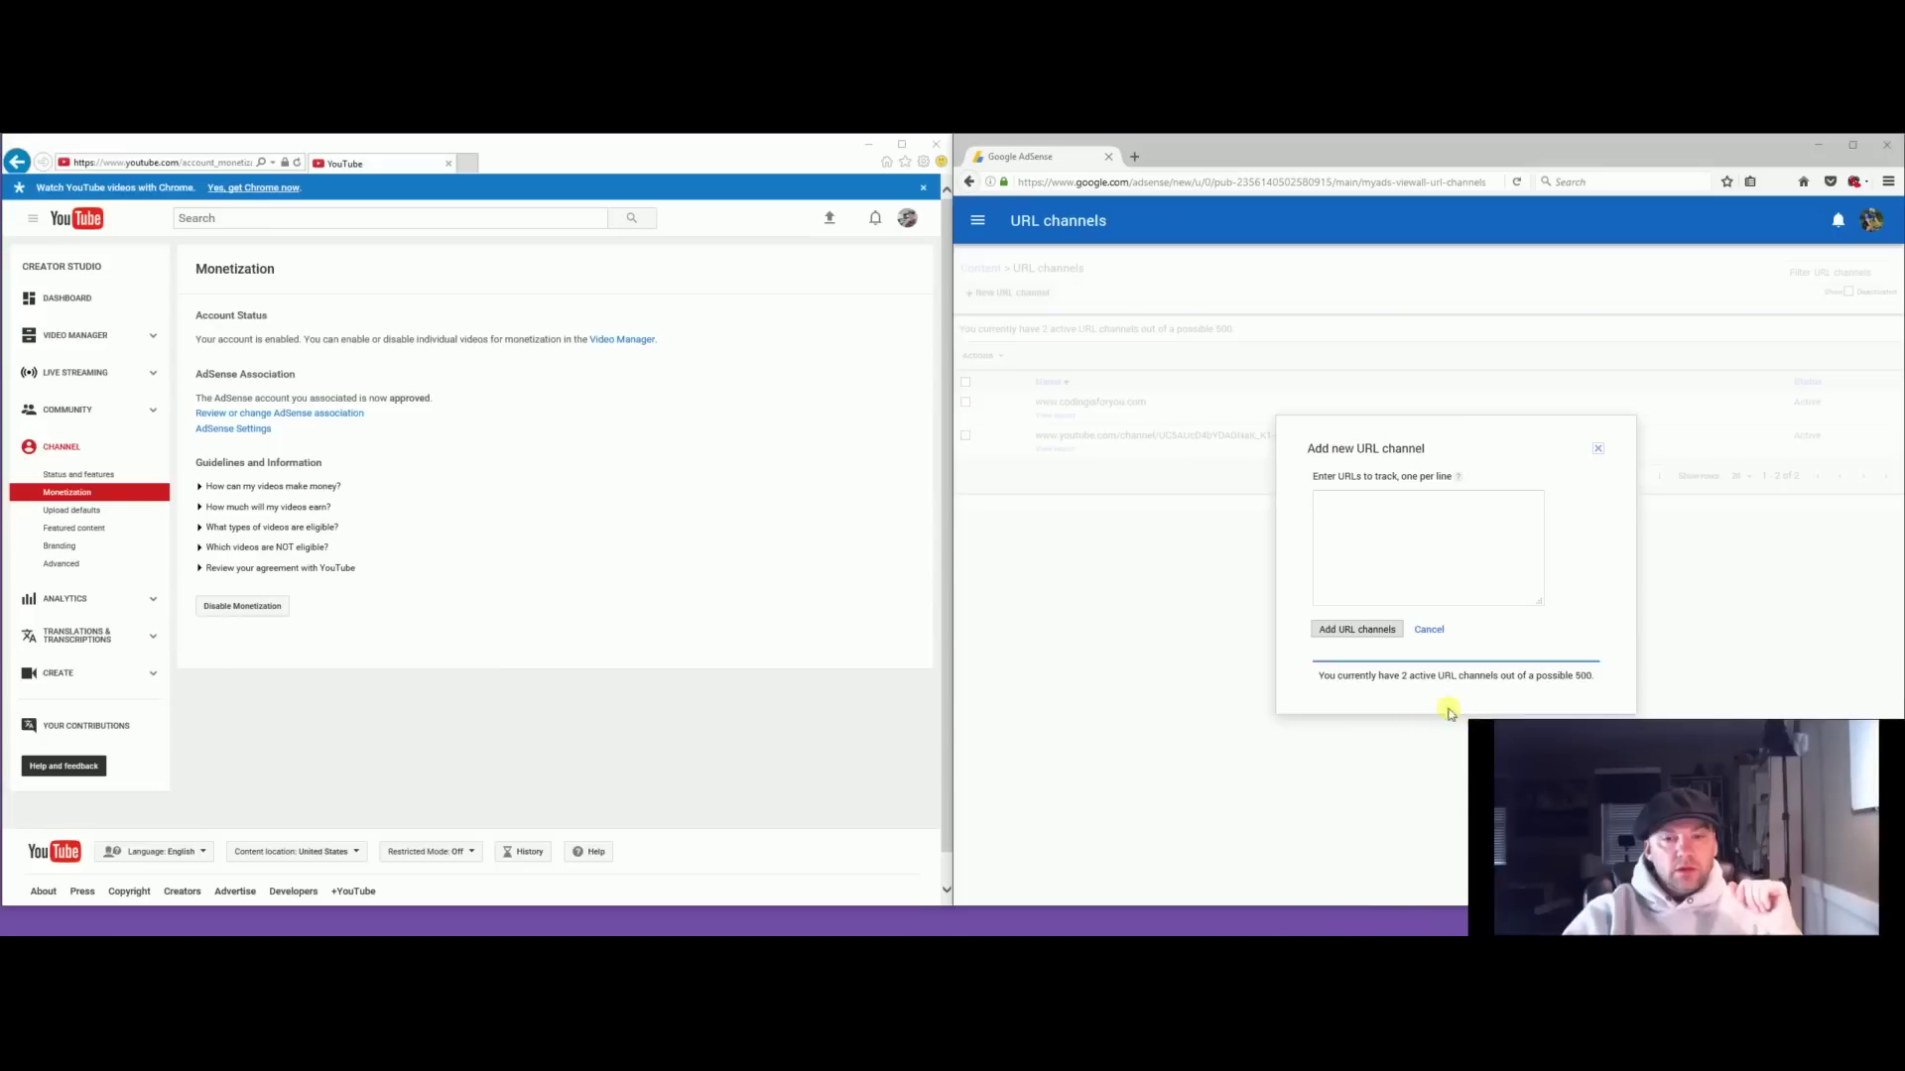
left_click(1383, 532)
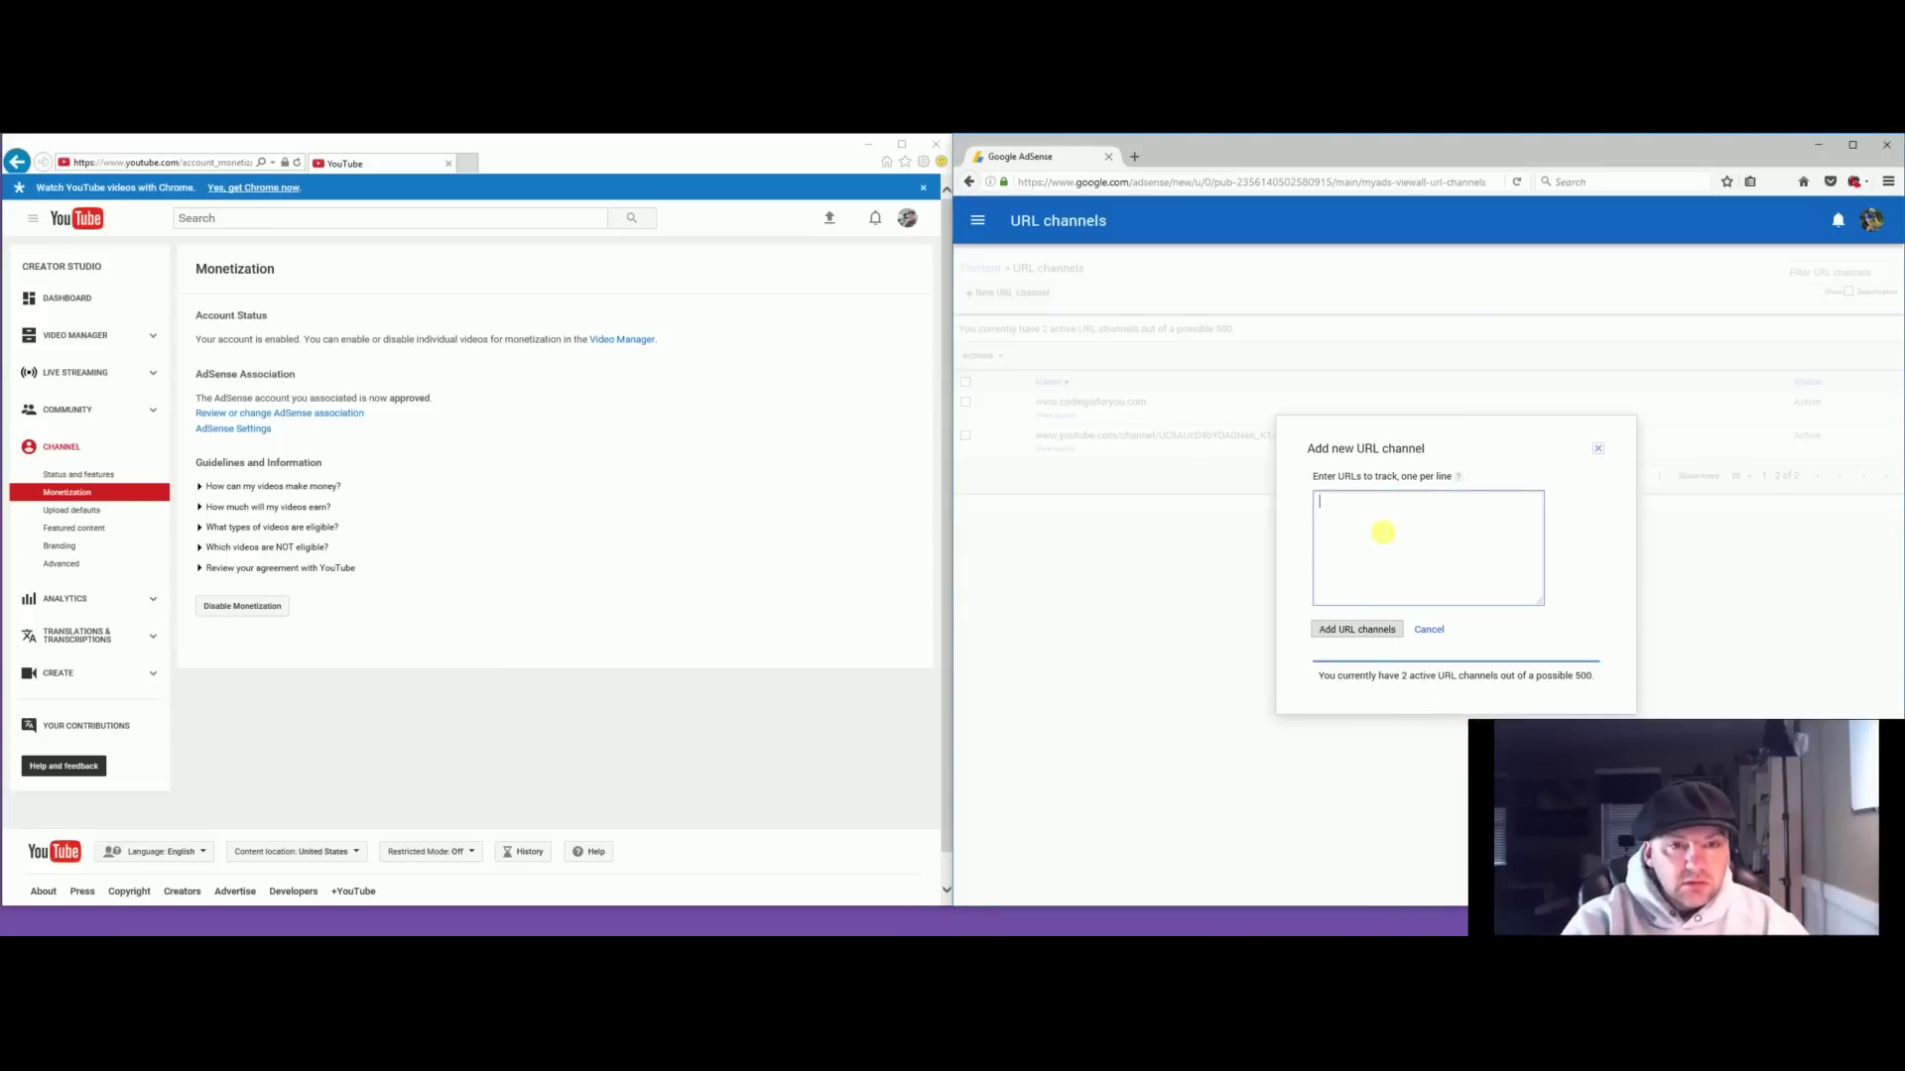
left_click(808, 485)
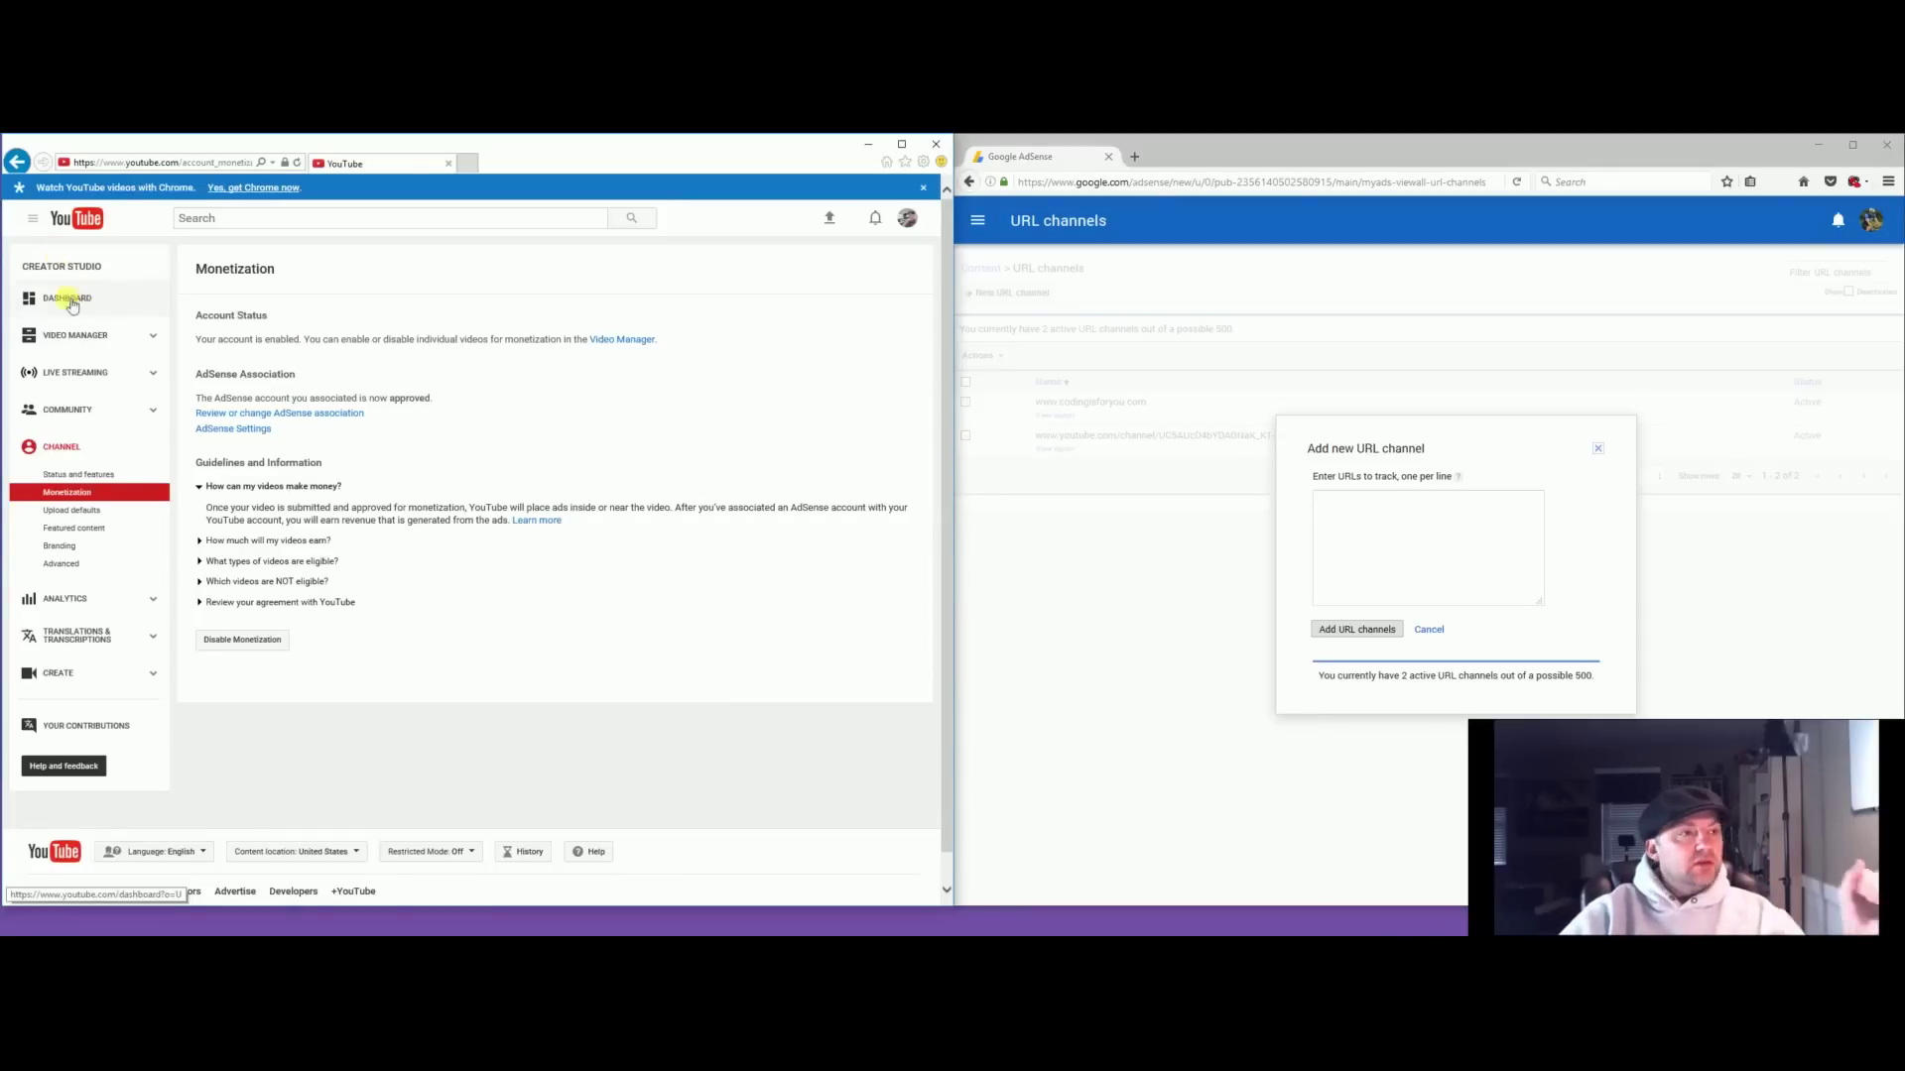
Copy the web address of the codingisforyou YouTube channel page.
left_click(34, 220)
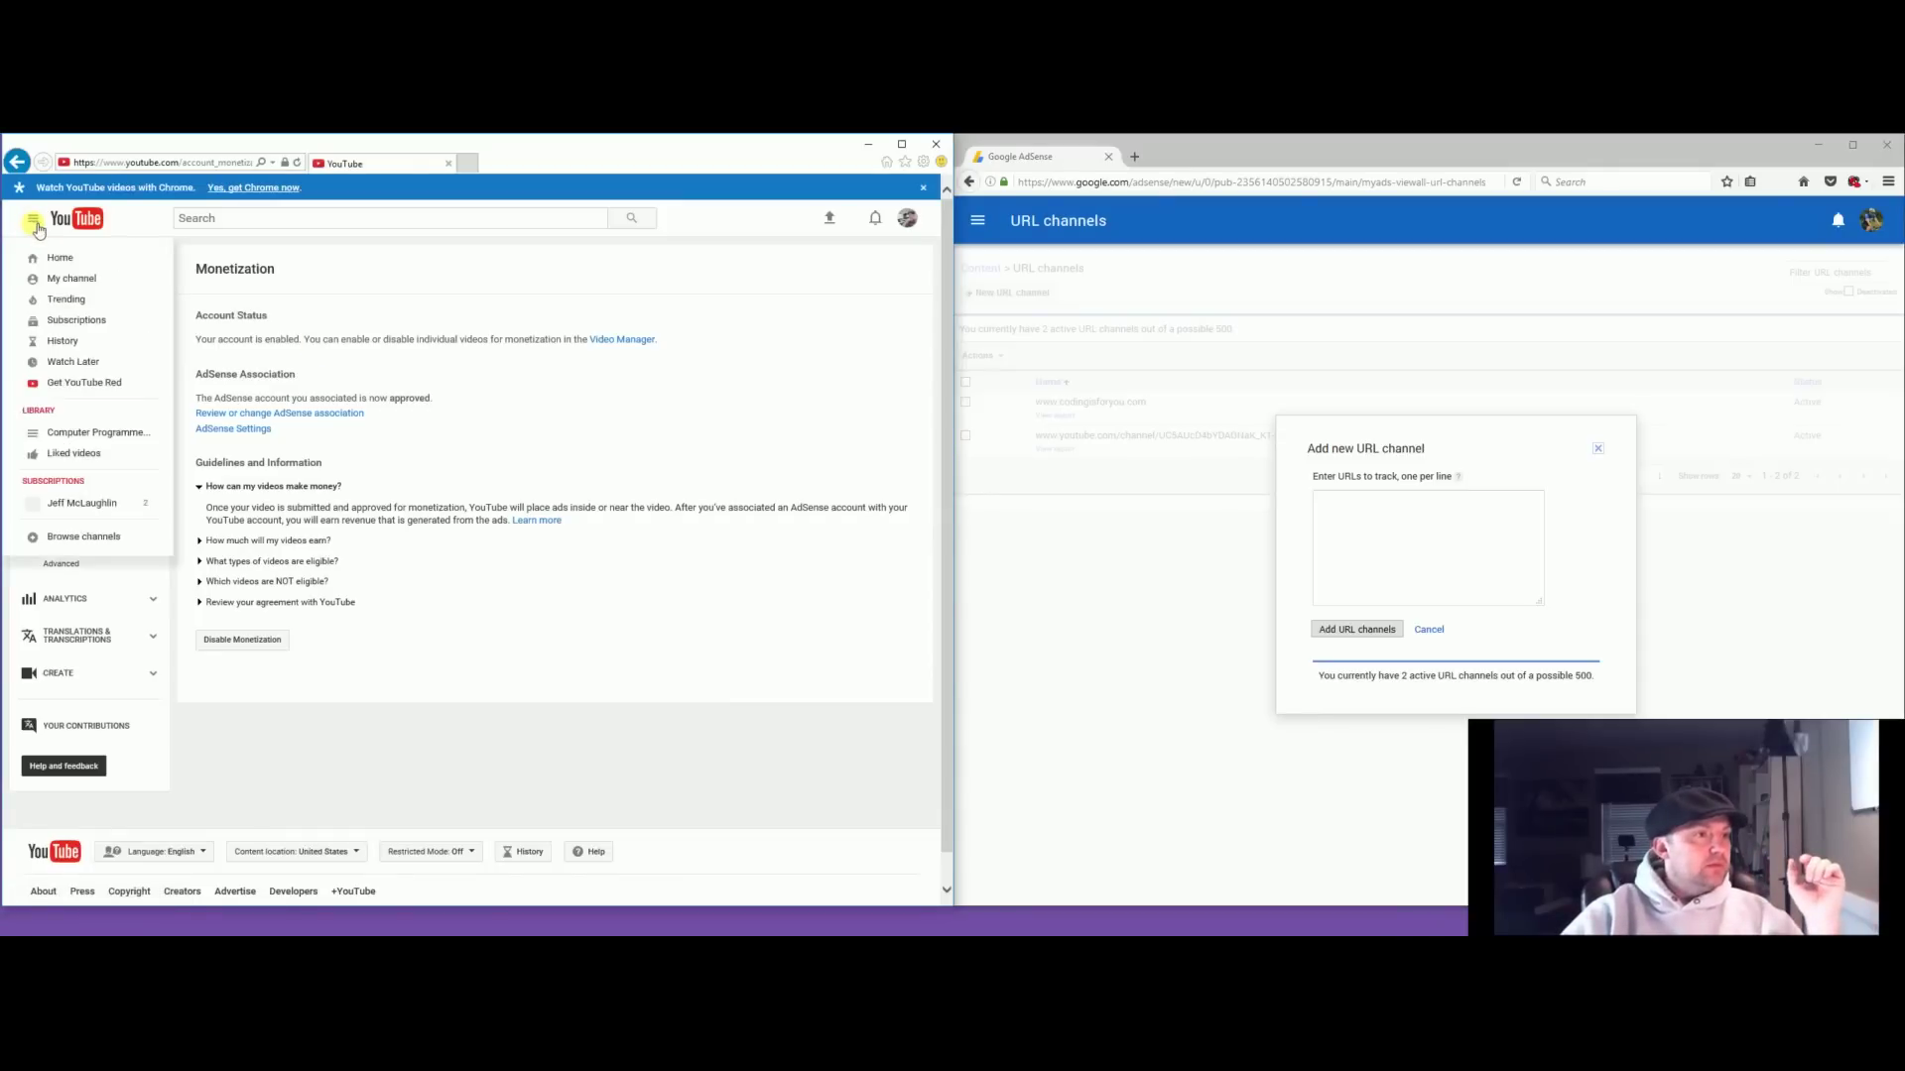
left_click(70, 279)
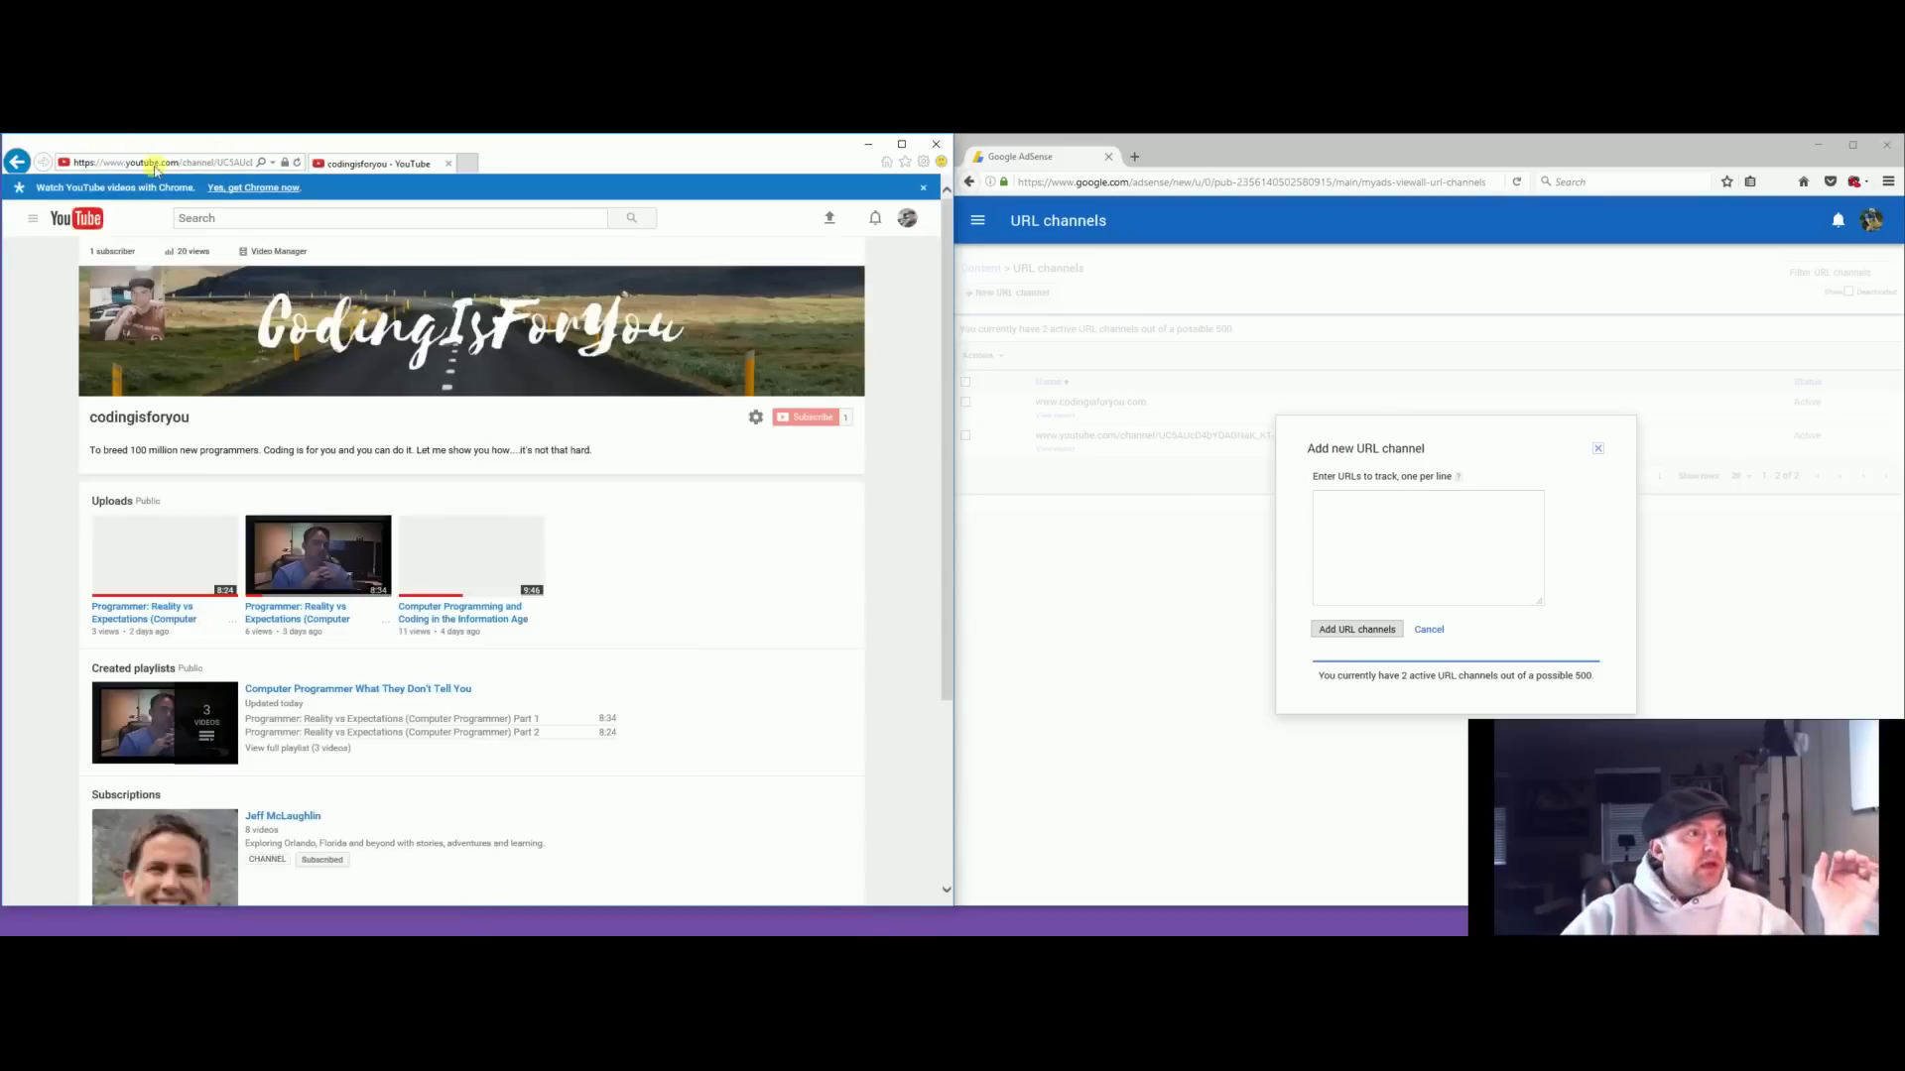
left_click(155, 169)
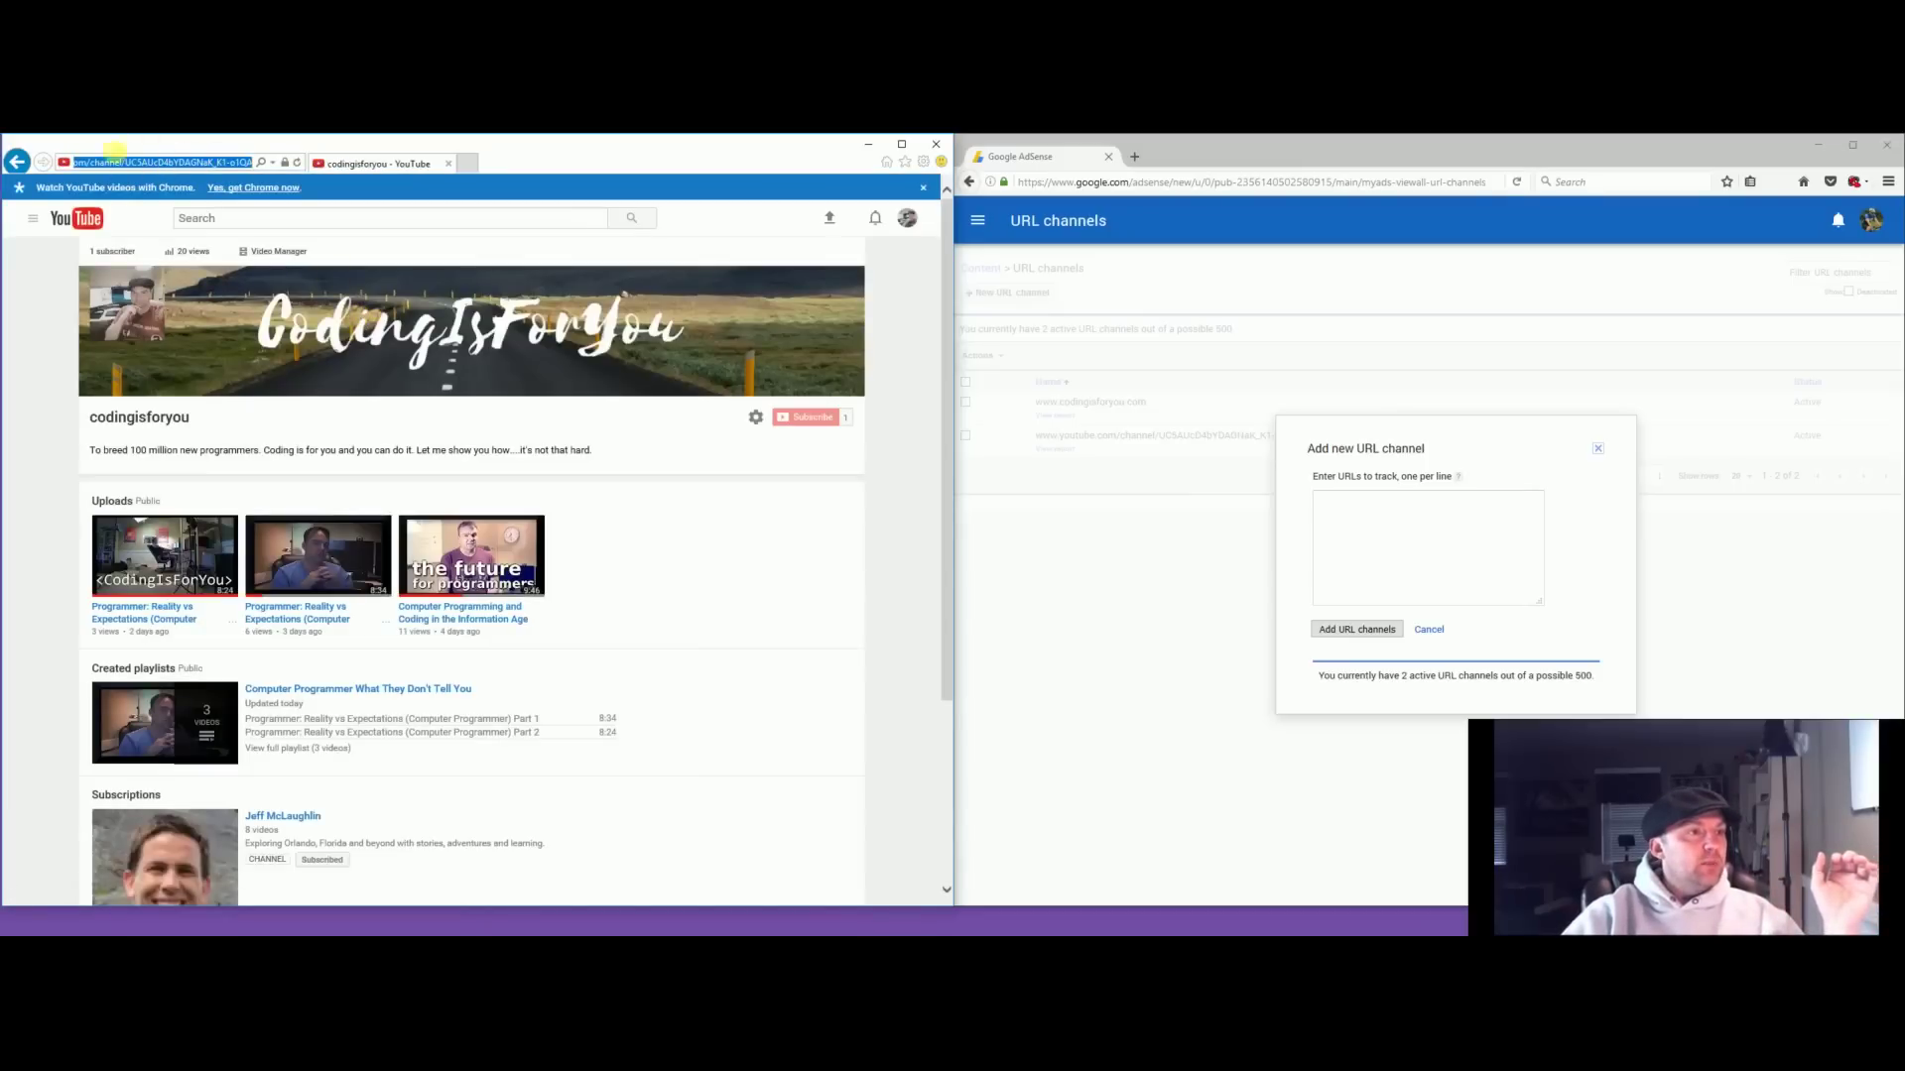
right_click(149, 161)
left_click(195, 208)
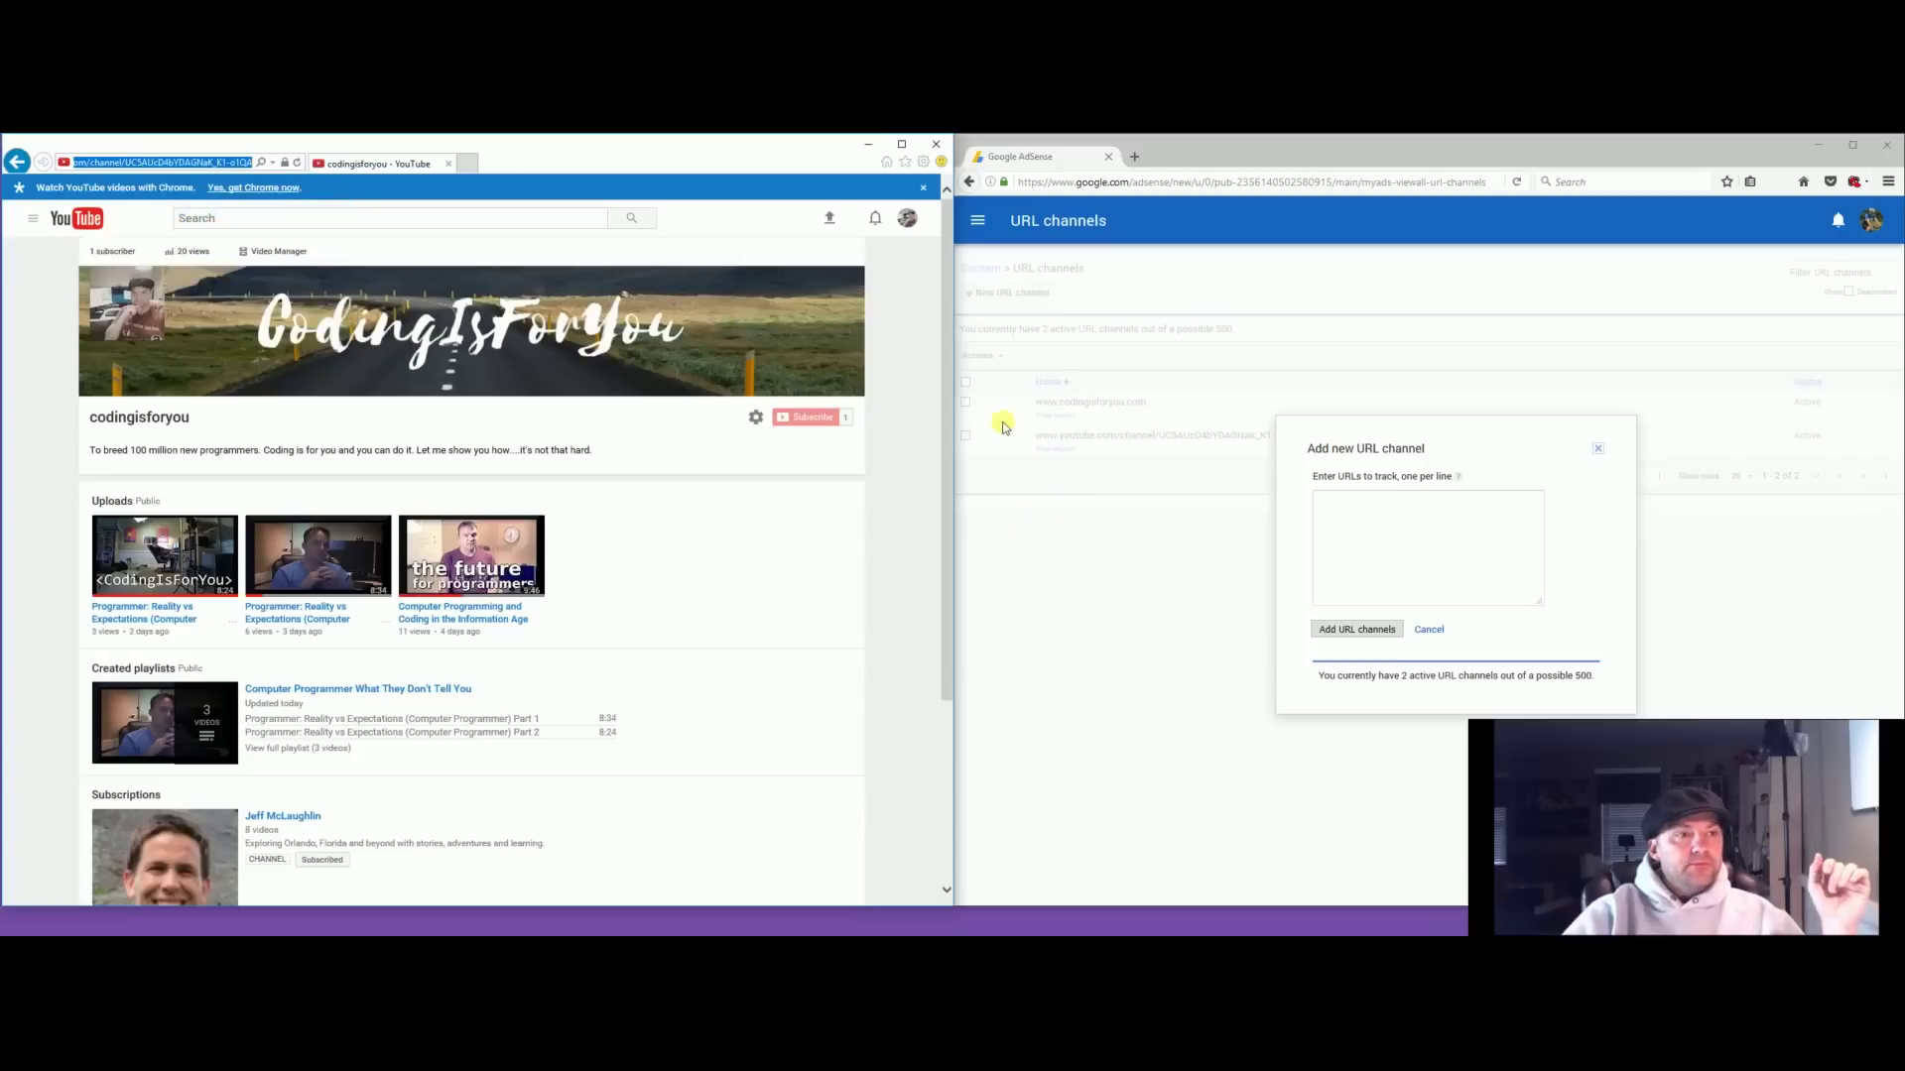
Paste the channel URL into the new URL channel box, then cancel without saving.
left_click(1421, 522)
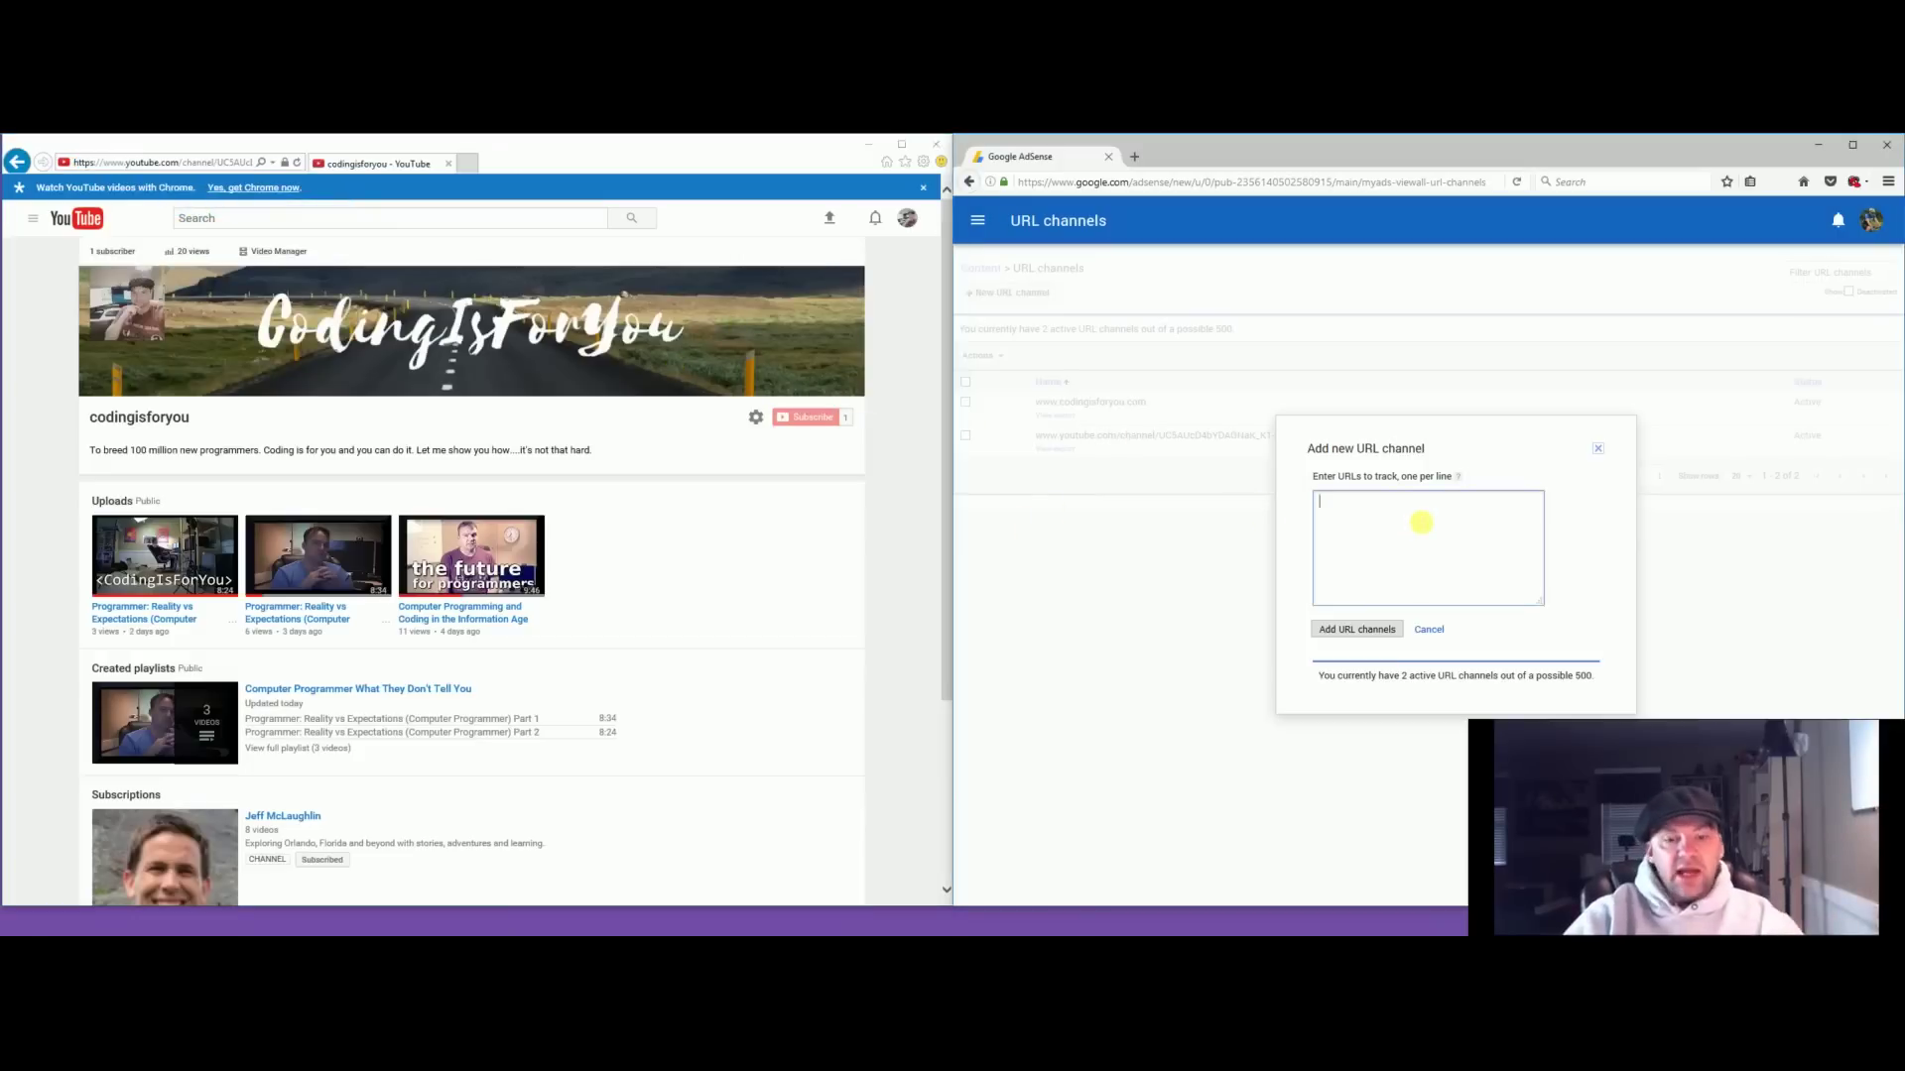
key("ctrl+v")
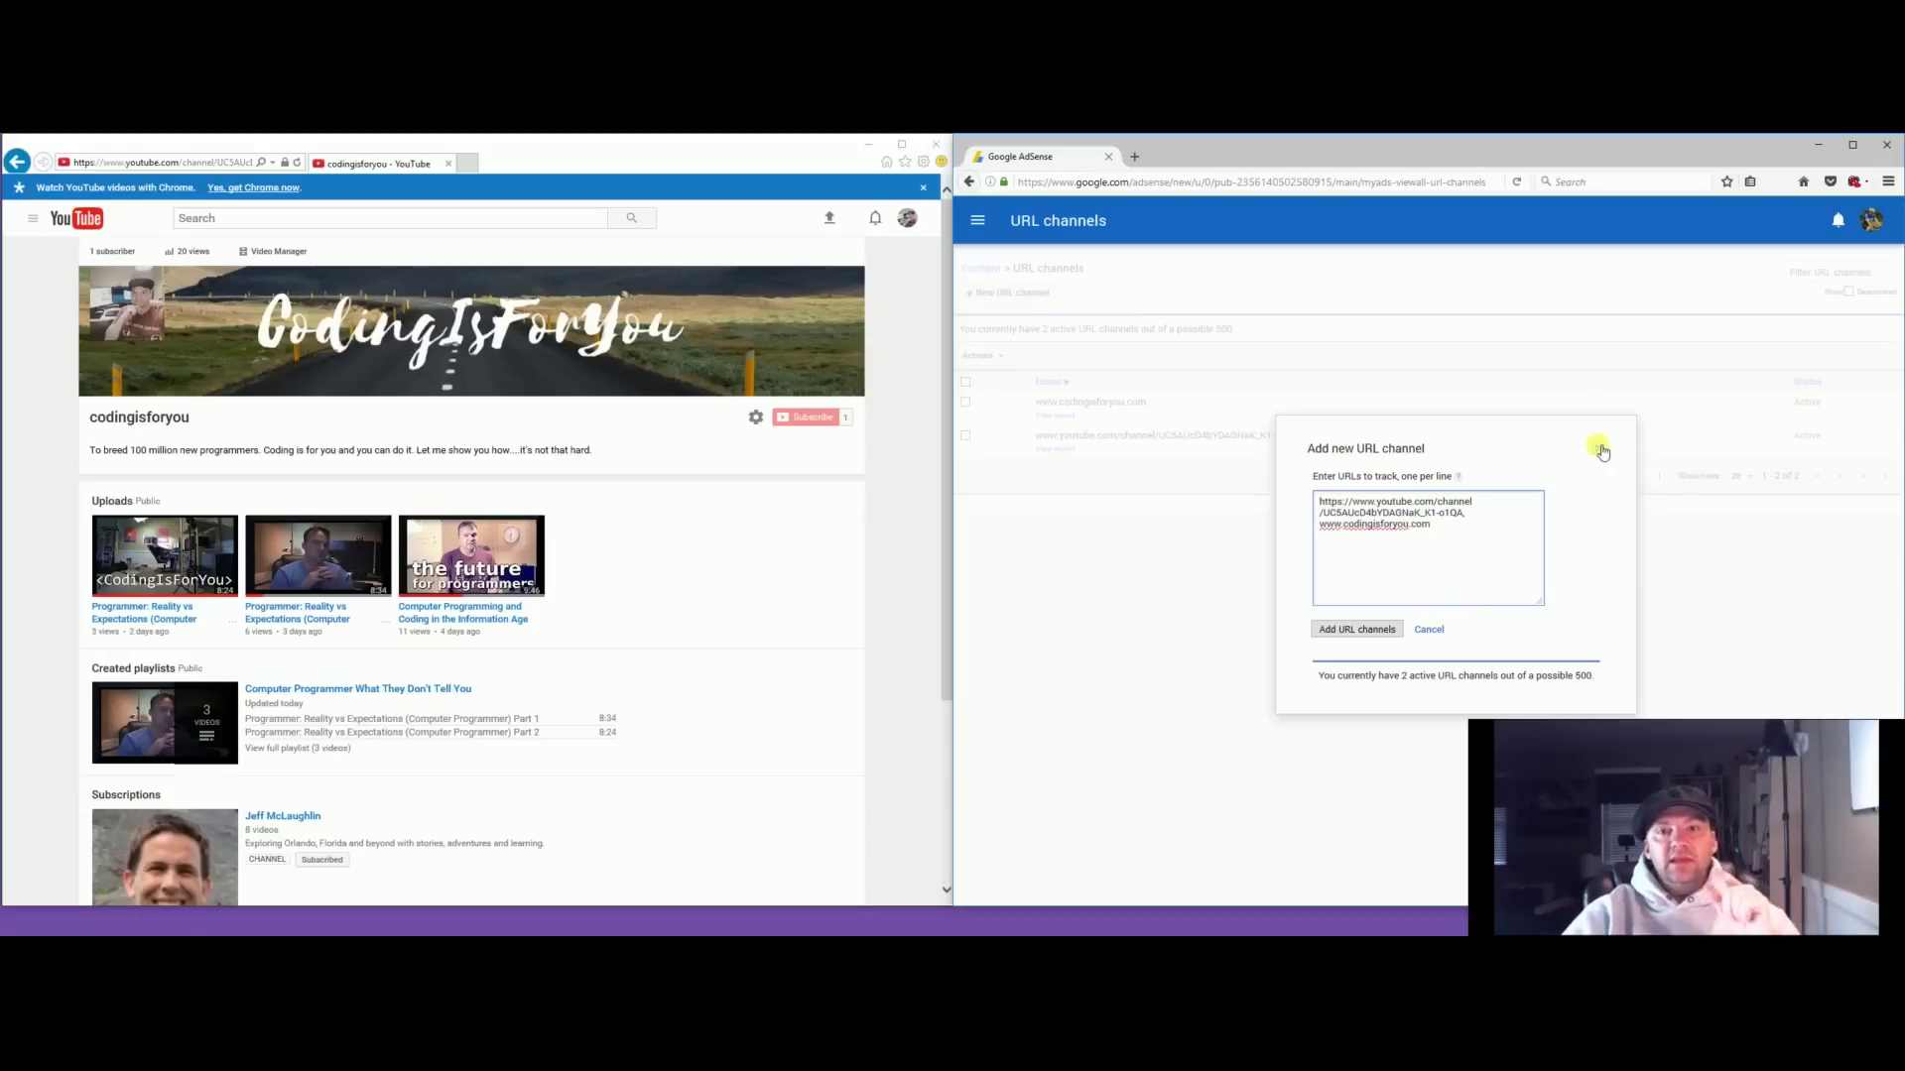
left_click(1428, 631)
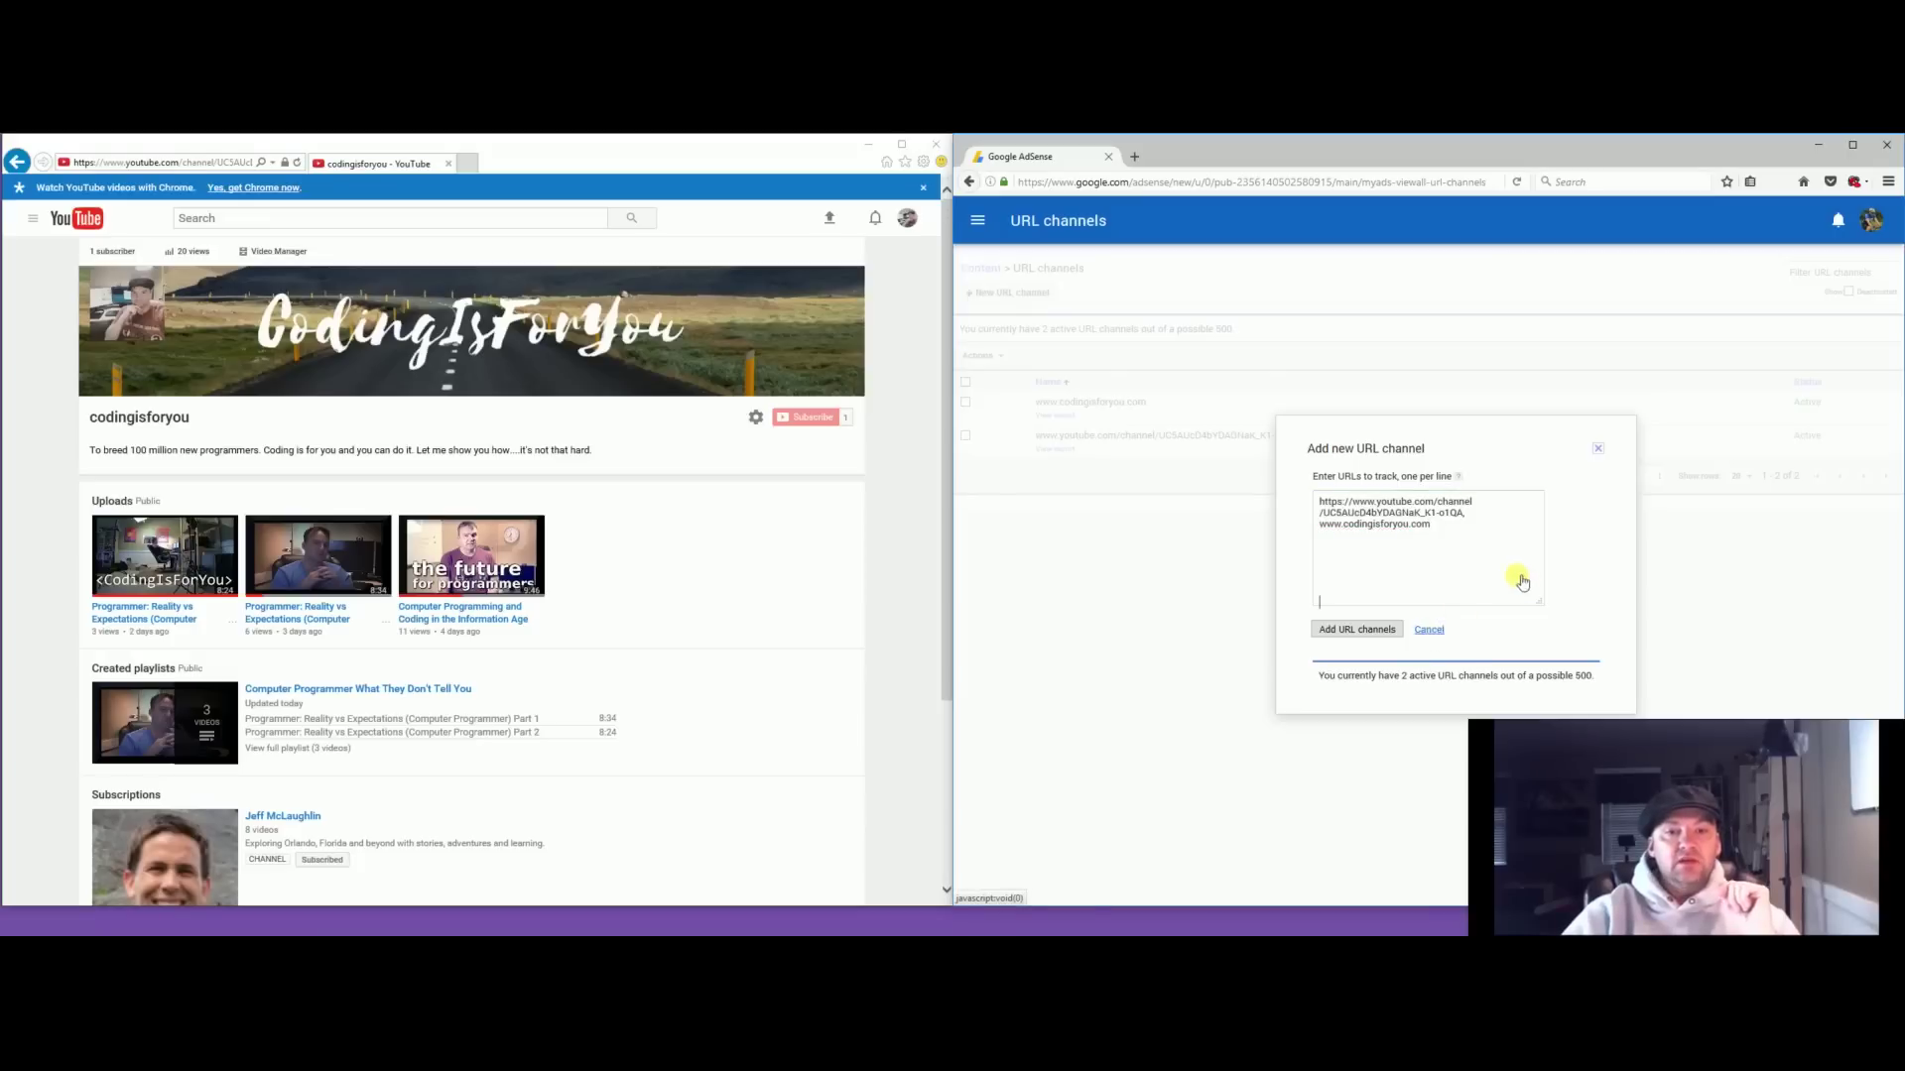
left_click(1428, 630)
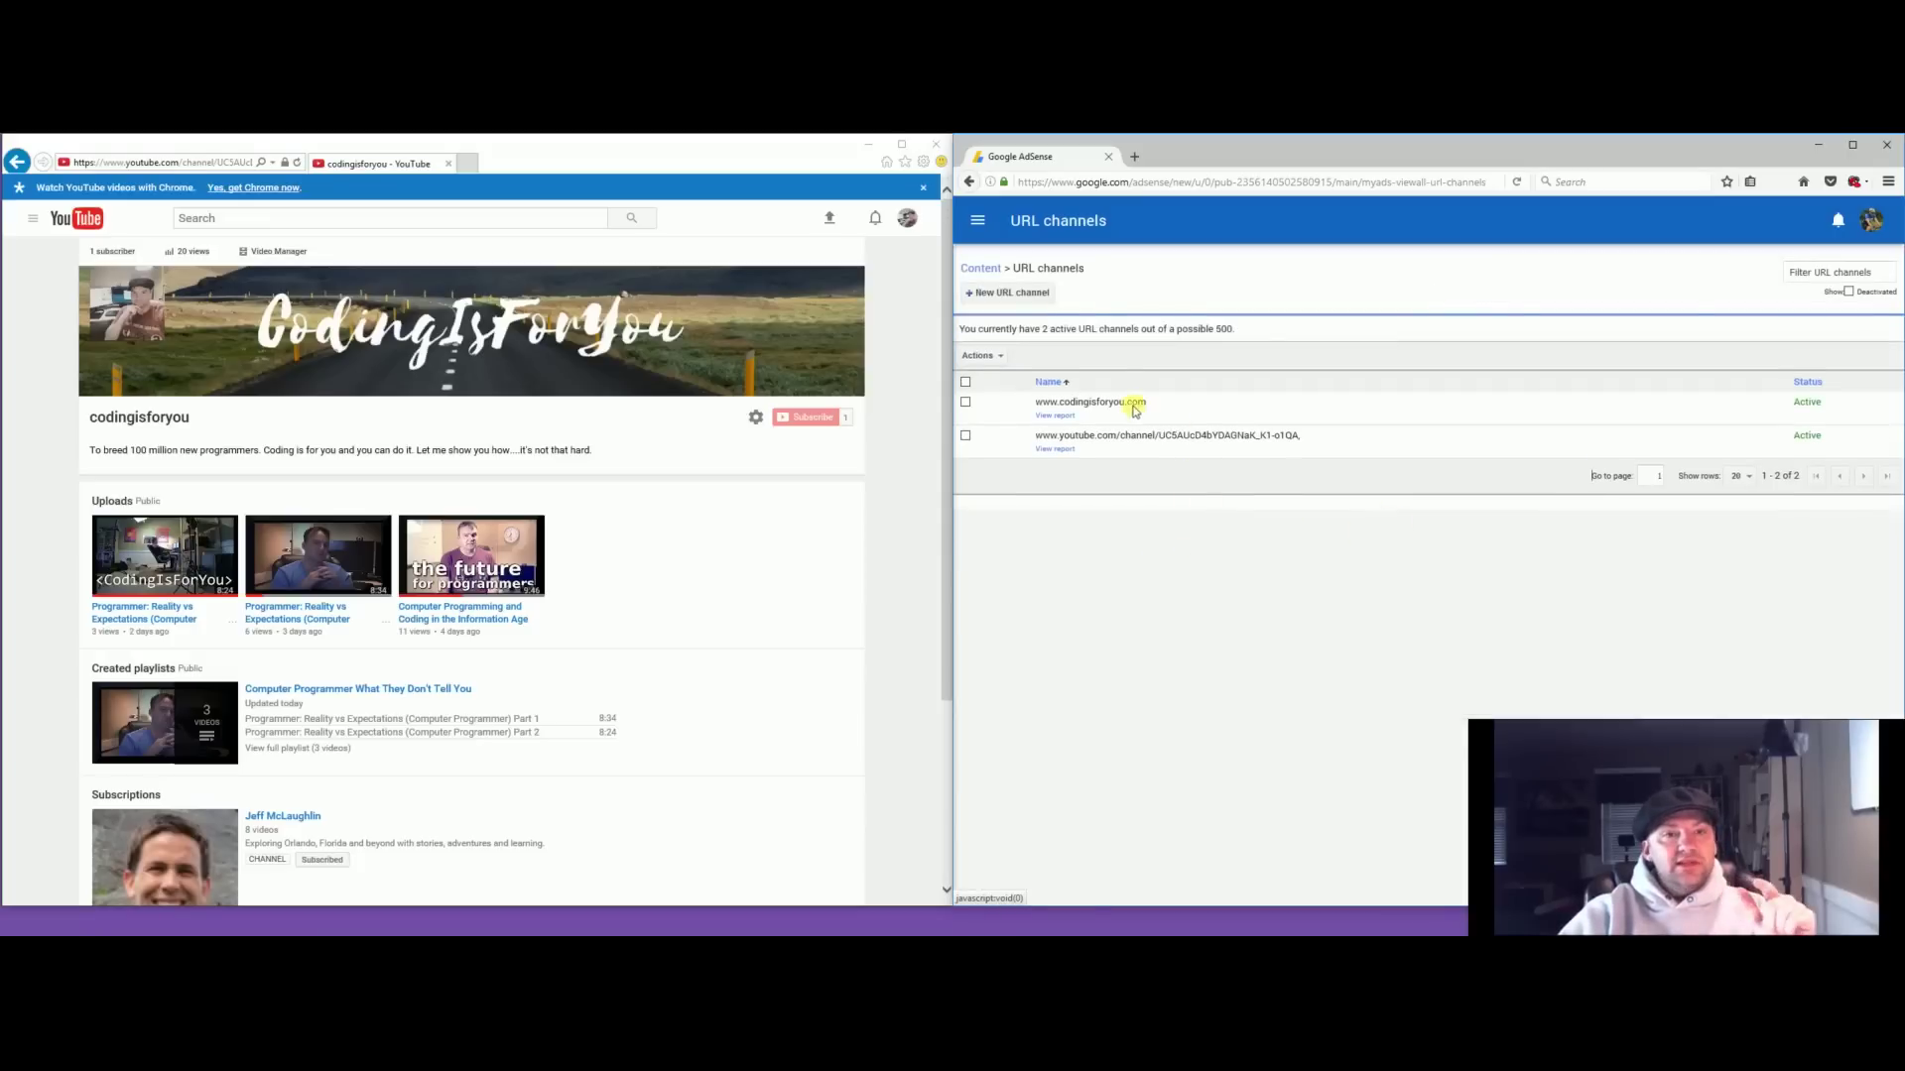
Go to Settings > My Sites to see codingisforyou.com and youtube.com verified.
left_click(978, 220)
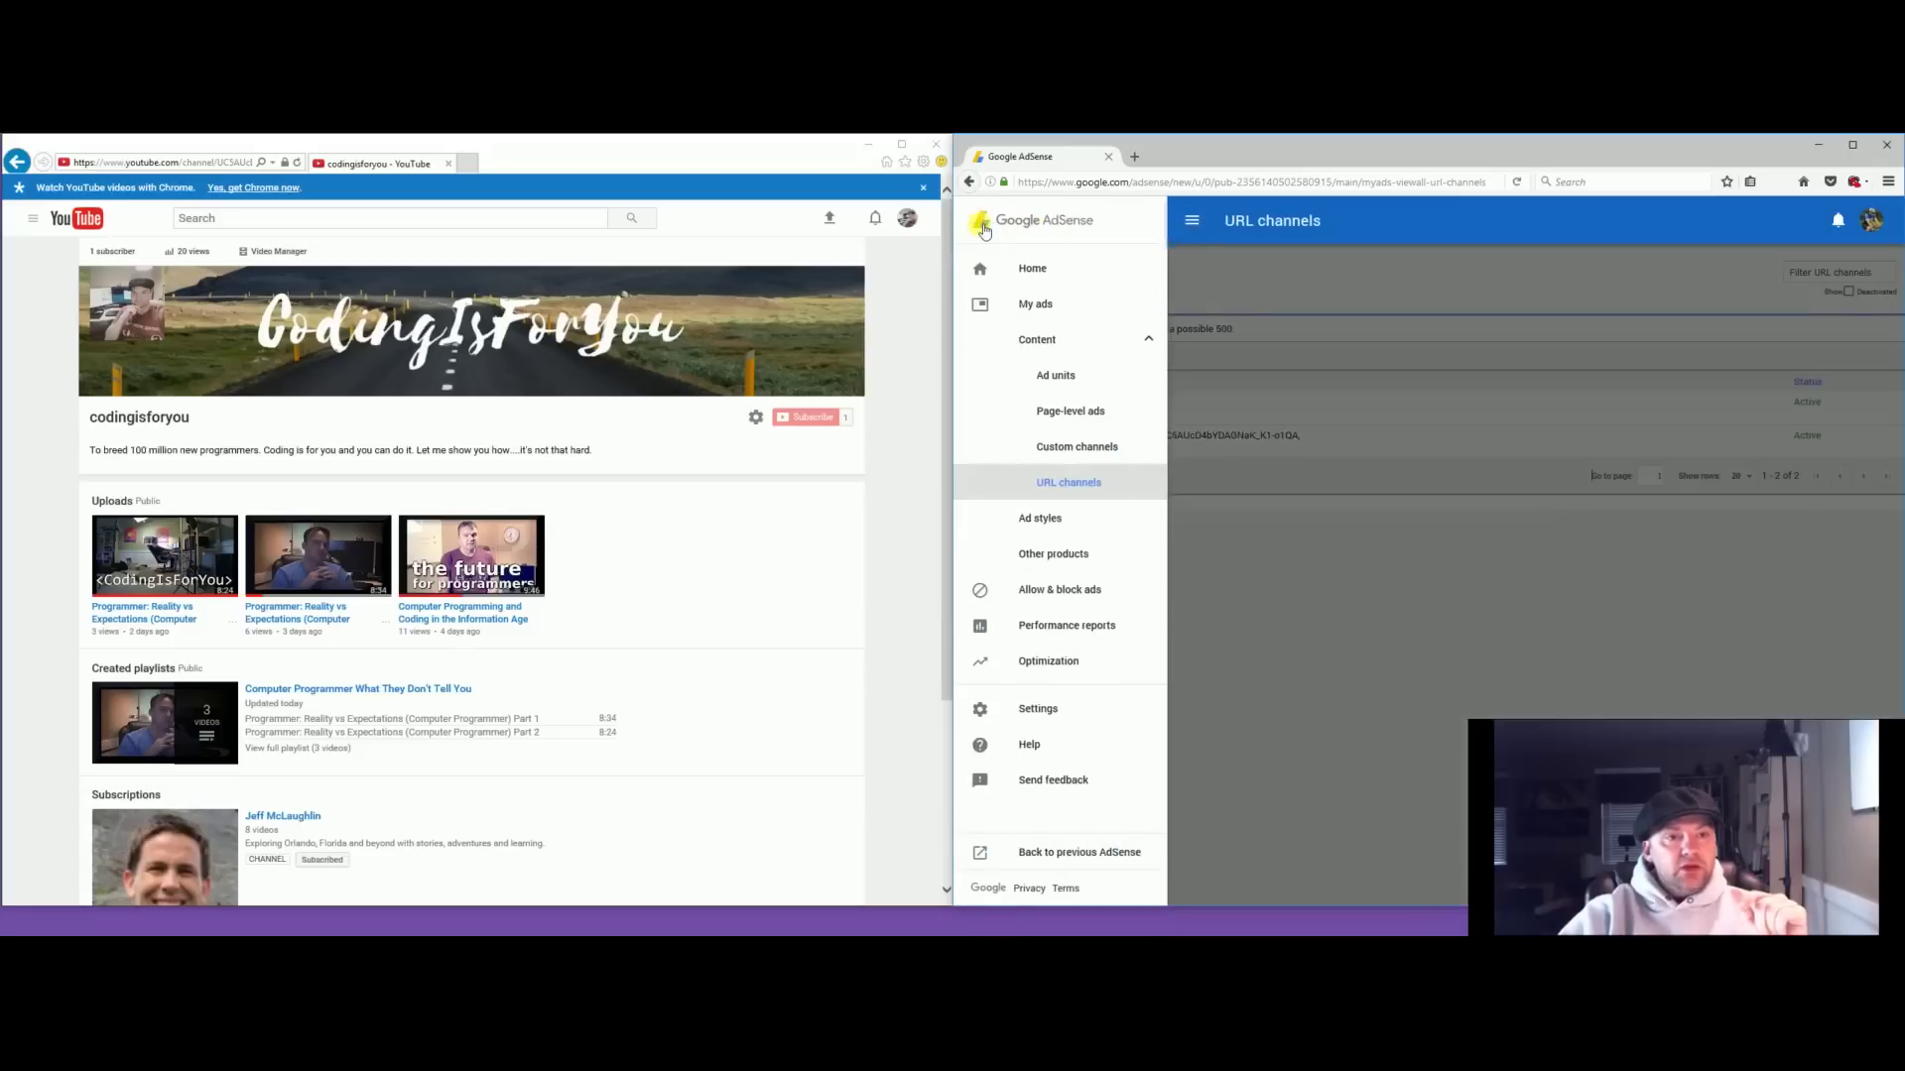
left_click(1052, 699)
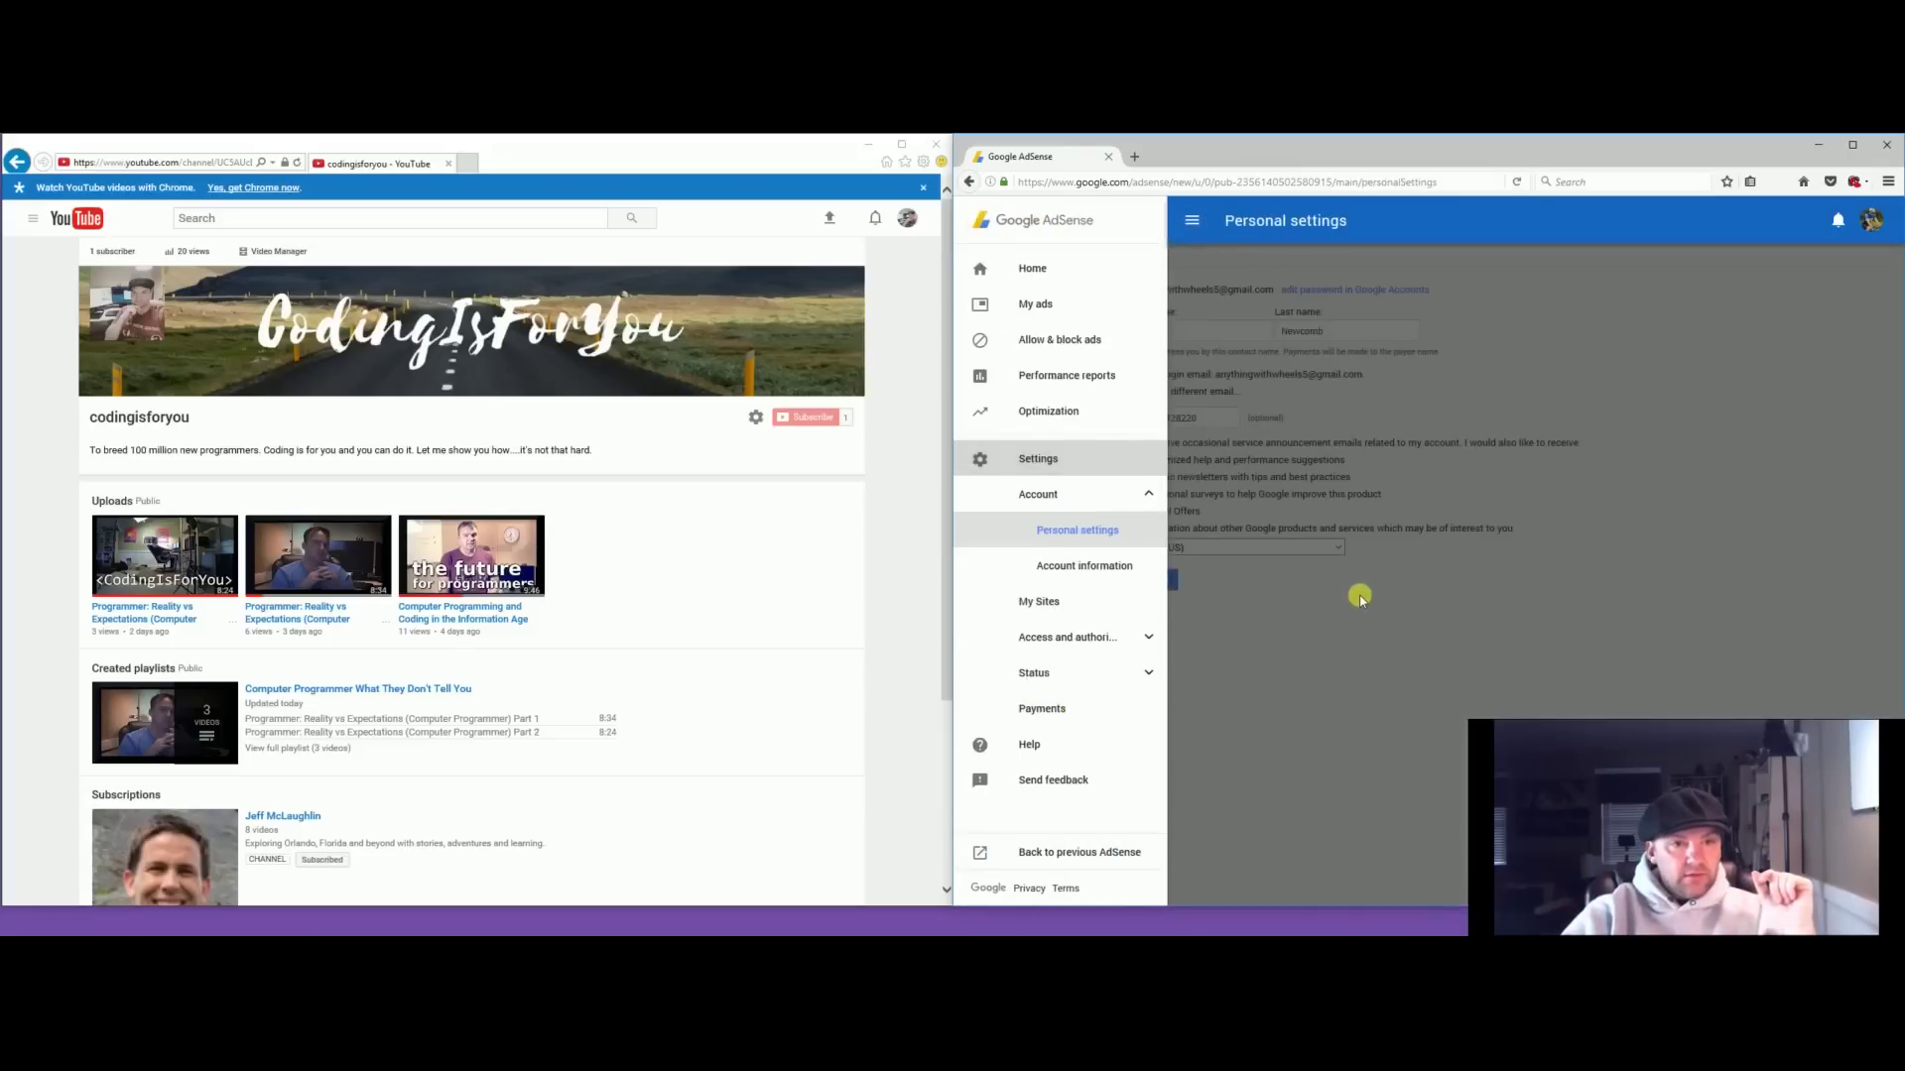
left_click(1052, 601)
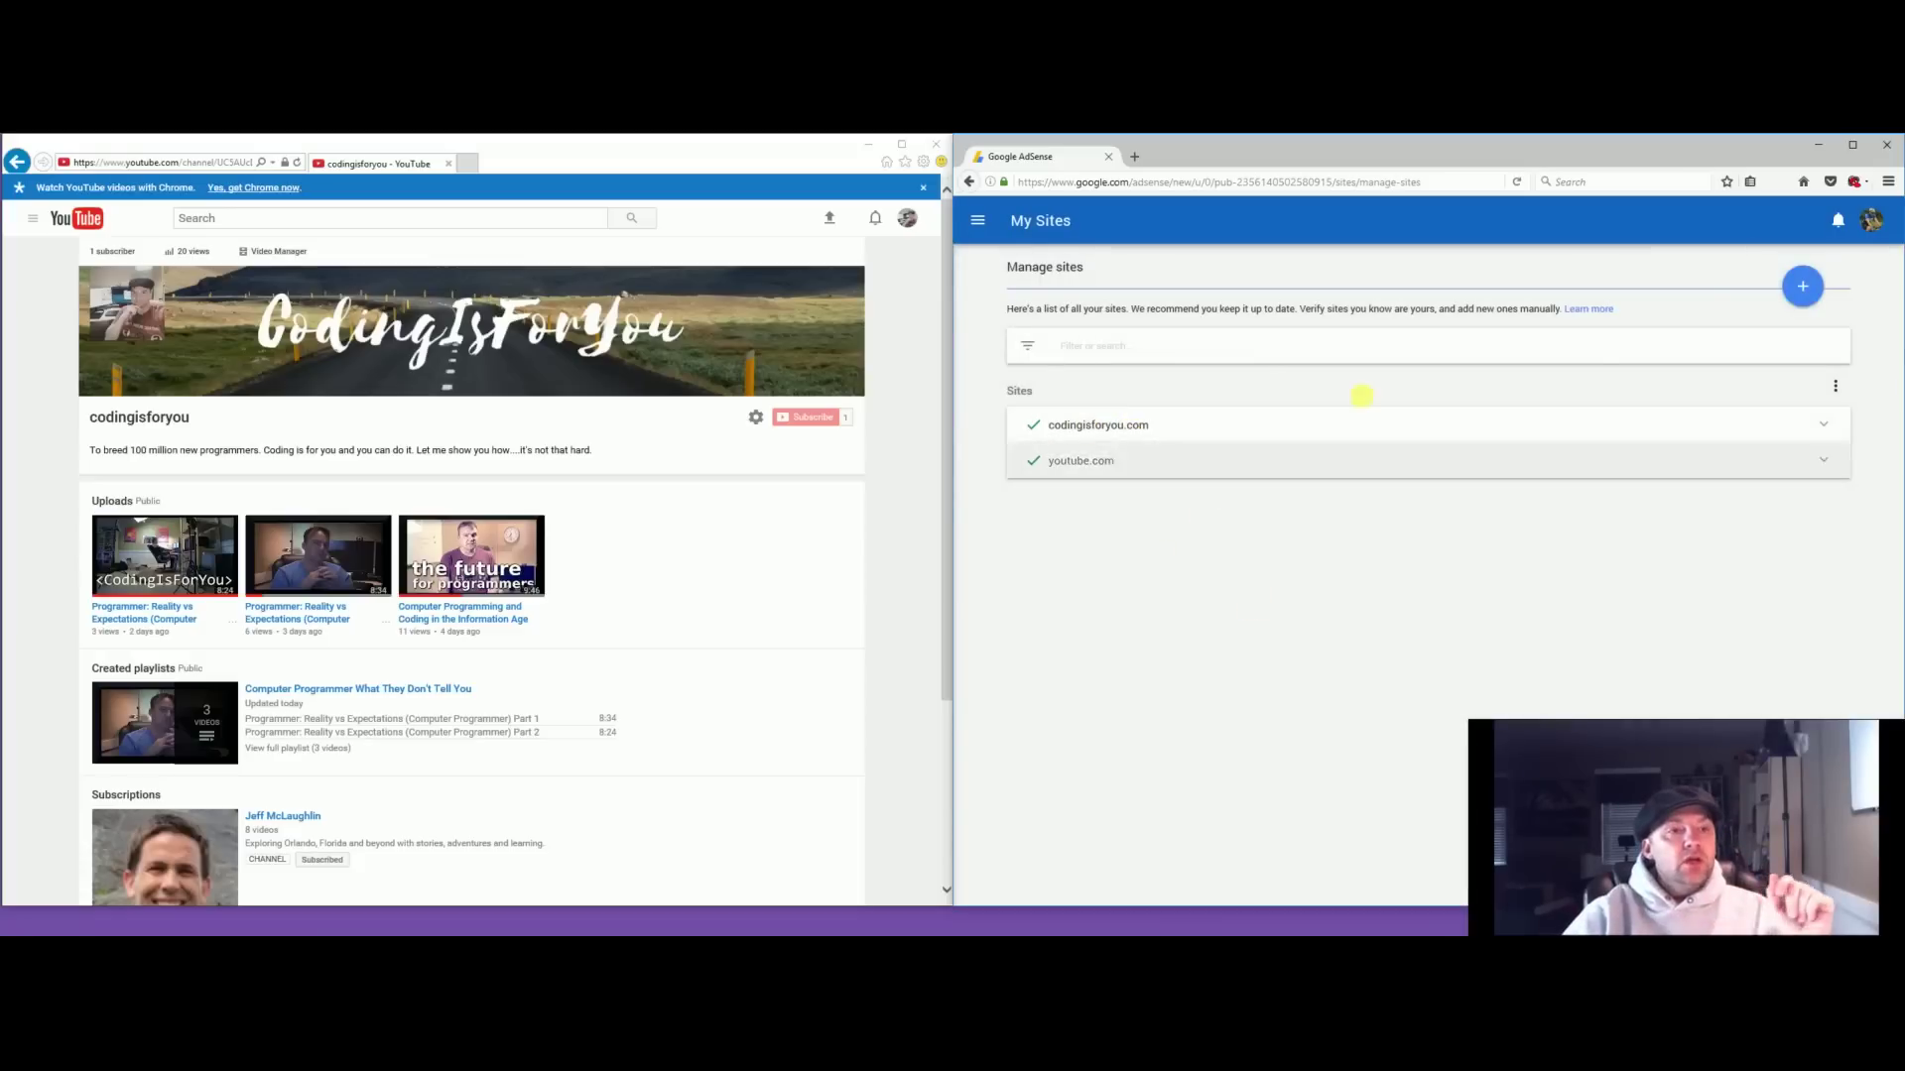
left_click(922, 437)
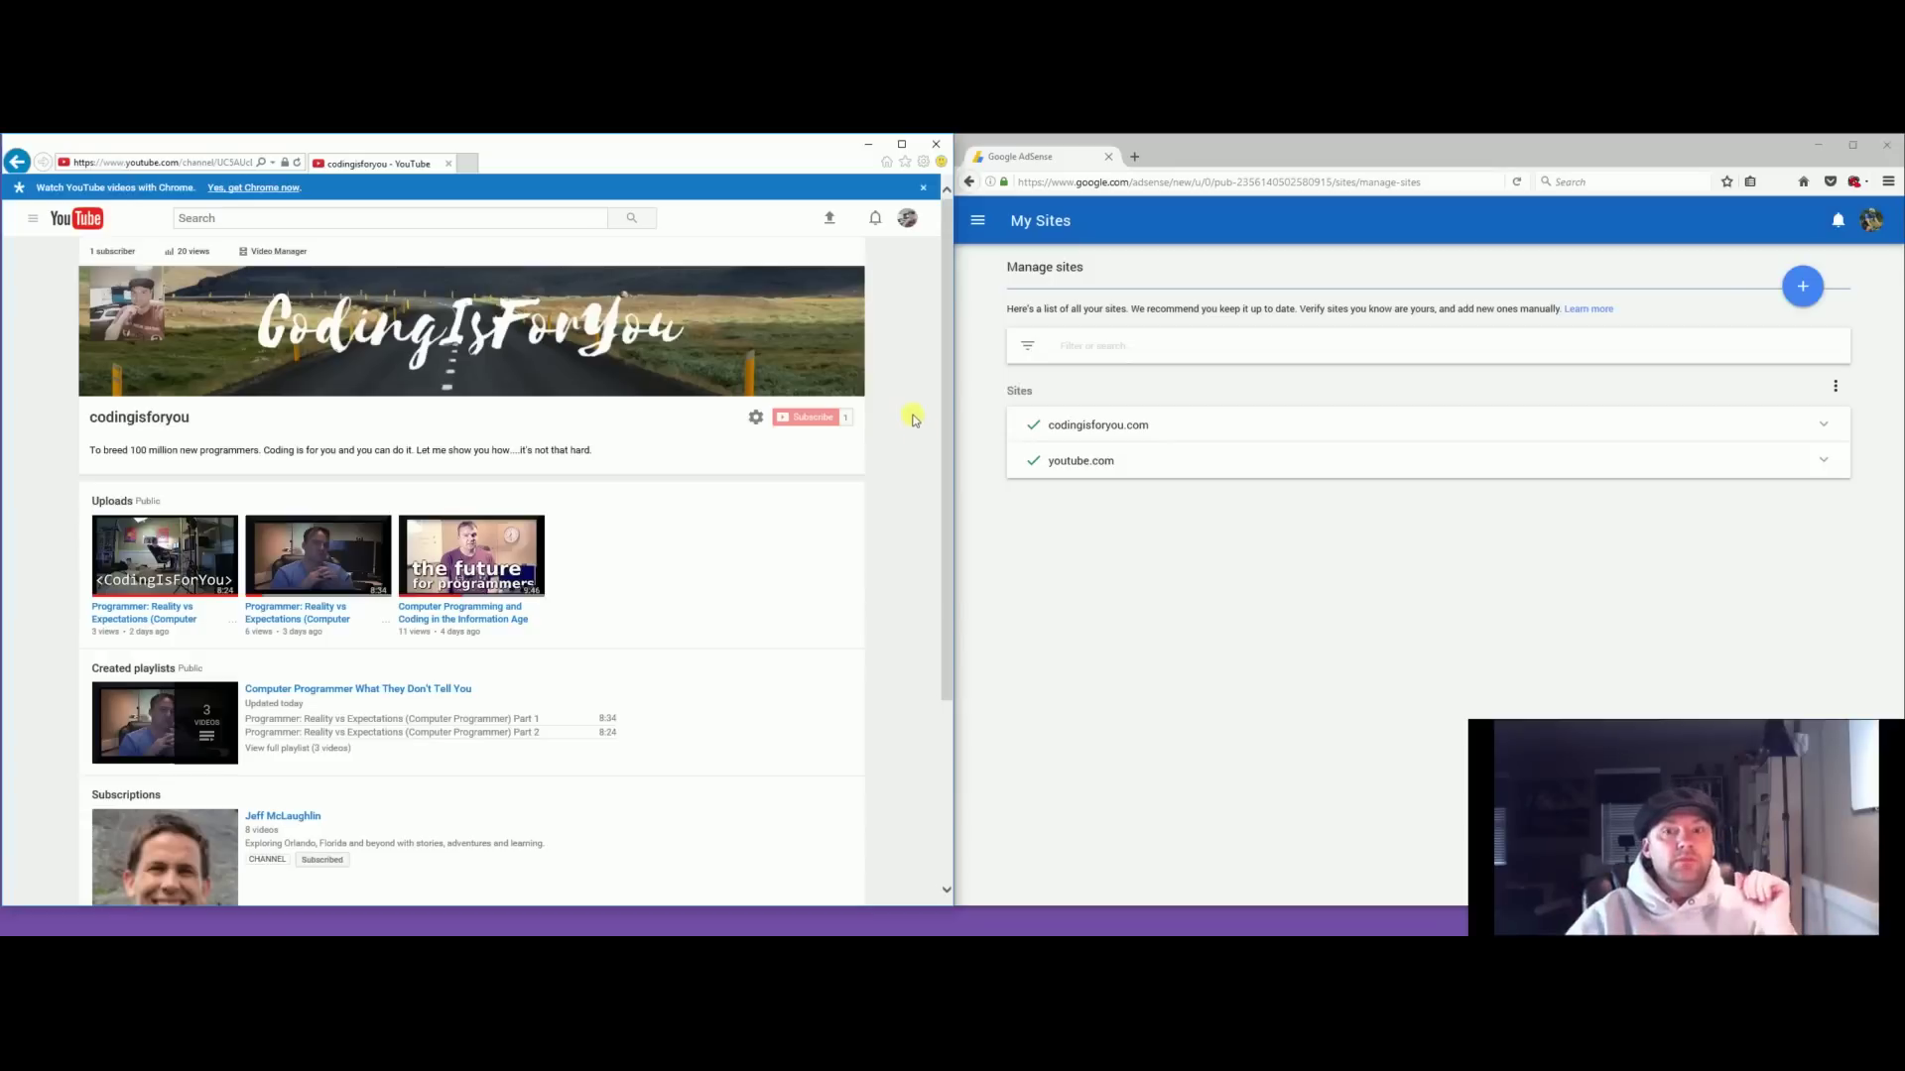
left_click(1230, 612)
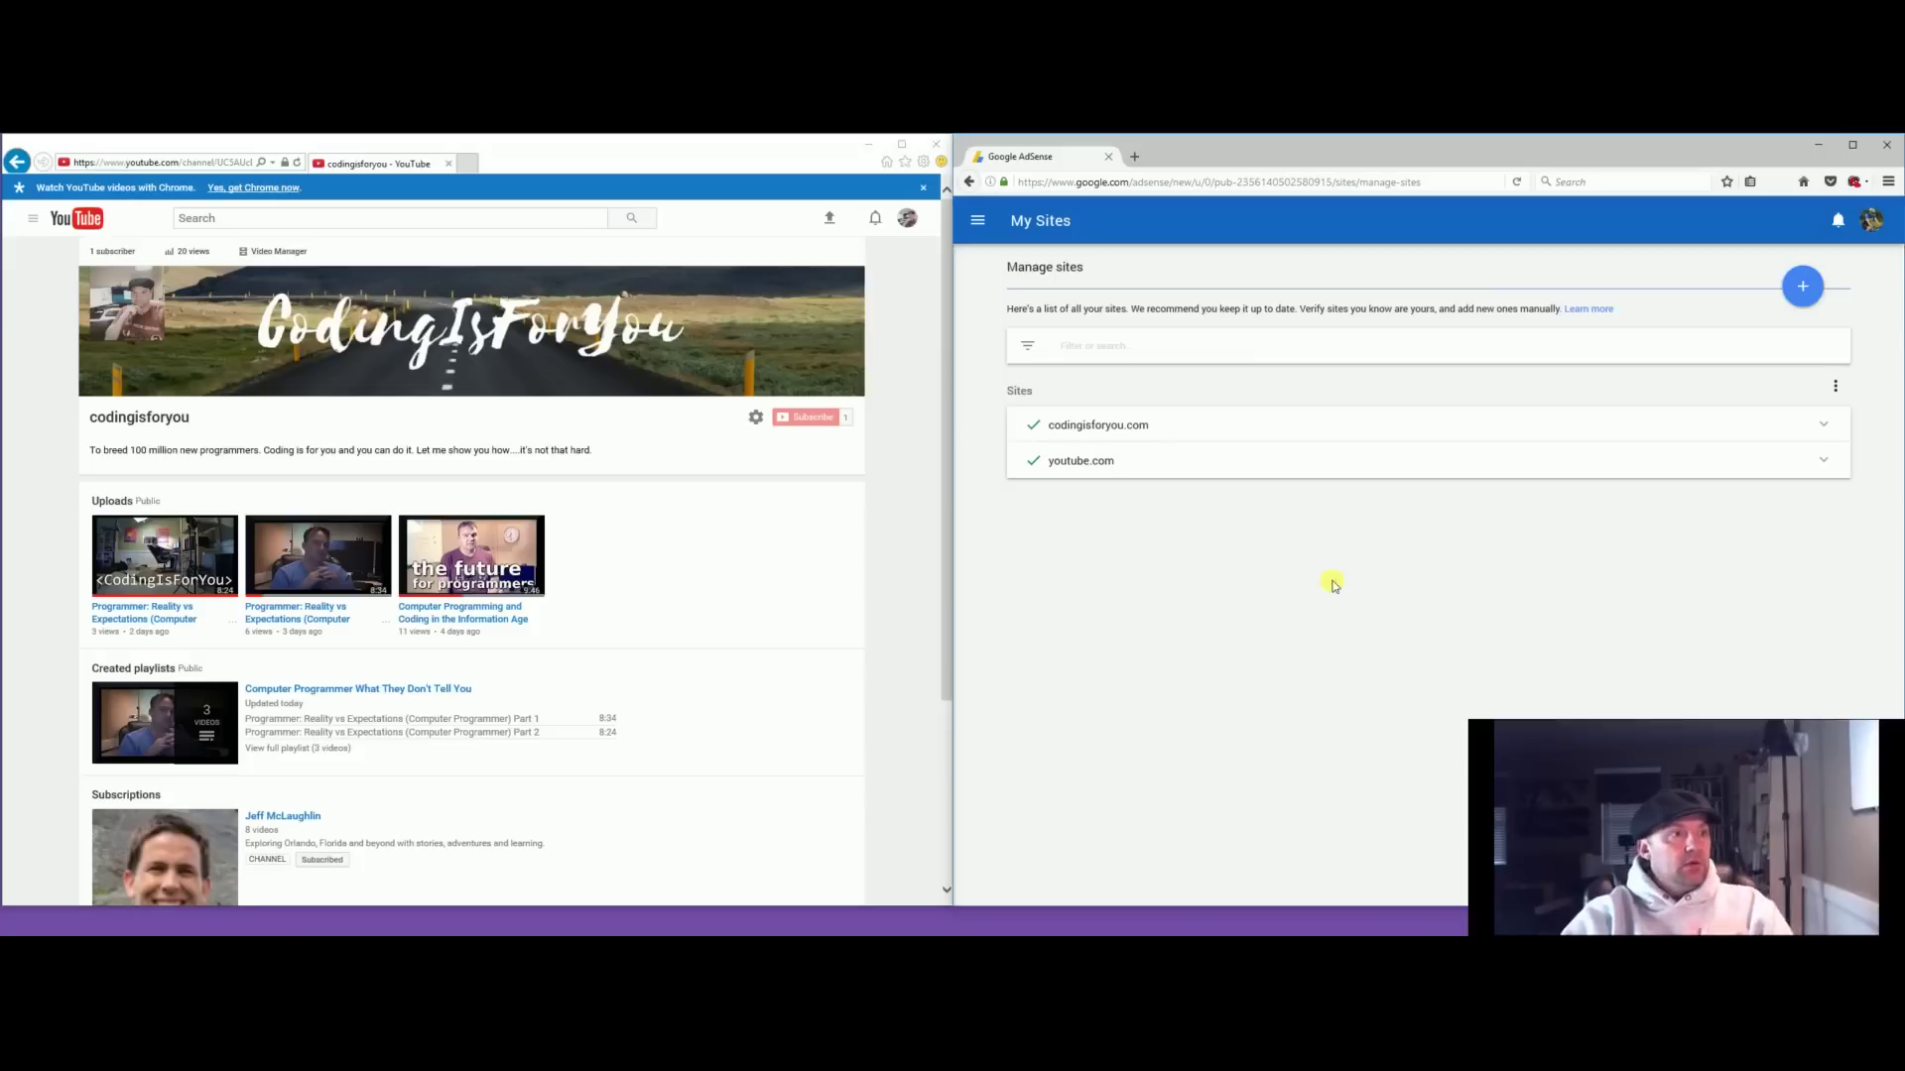
Move through Video Manager and Community to the Channel Status and Features page.
left_click(871, 541)
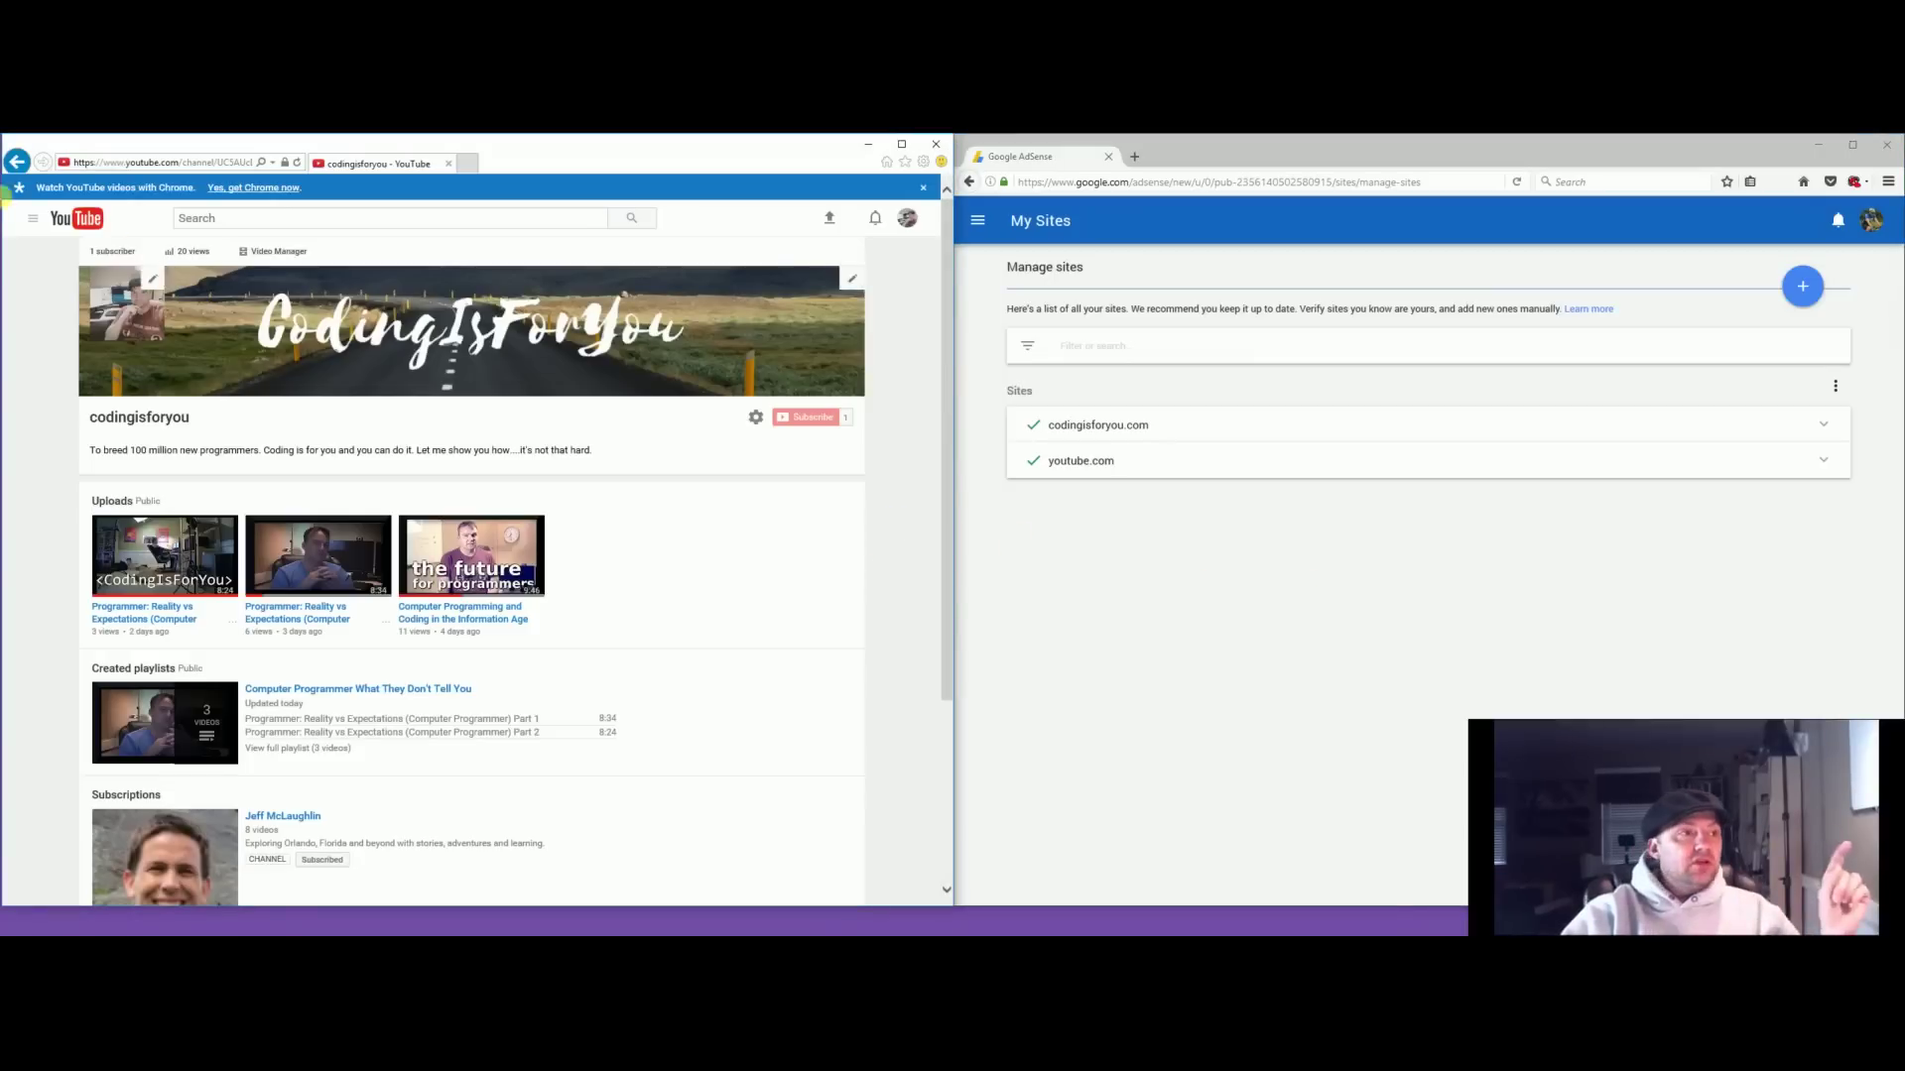
left_click(34, 221)
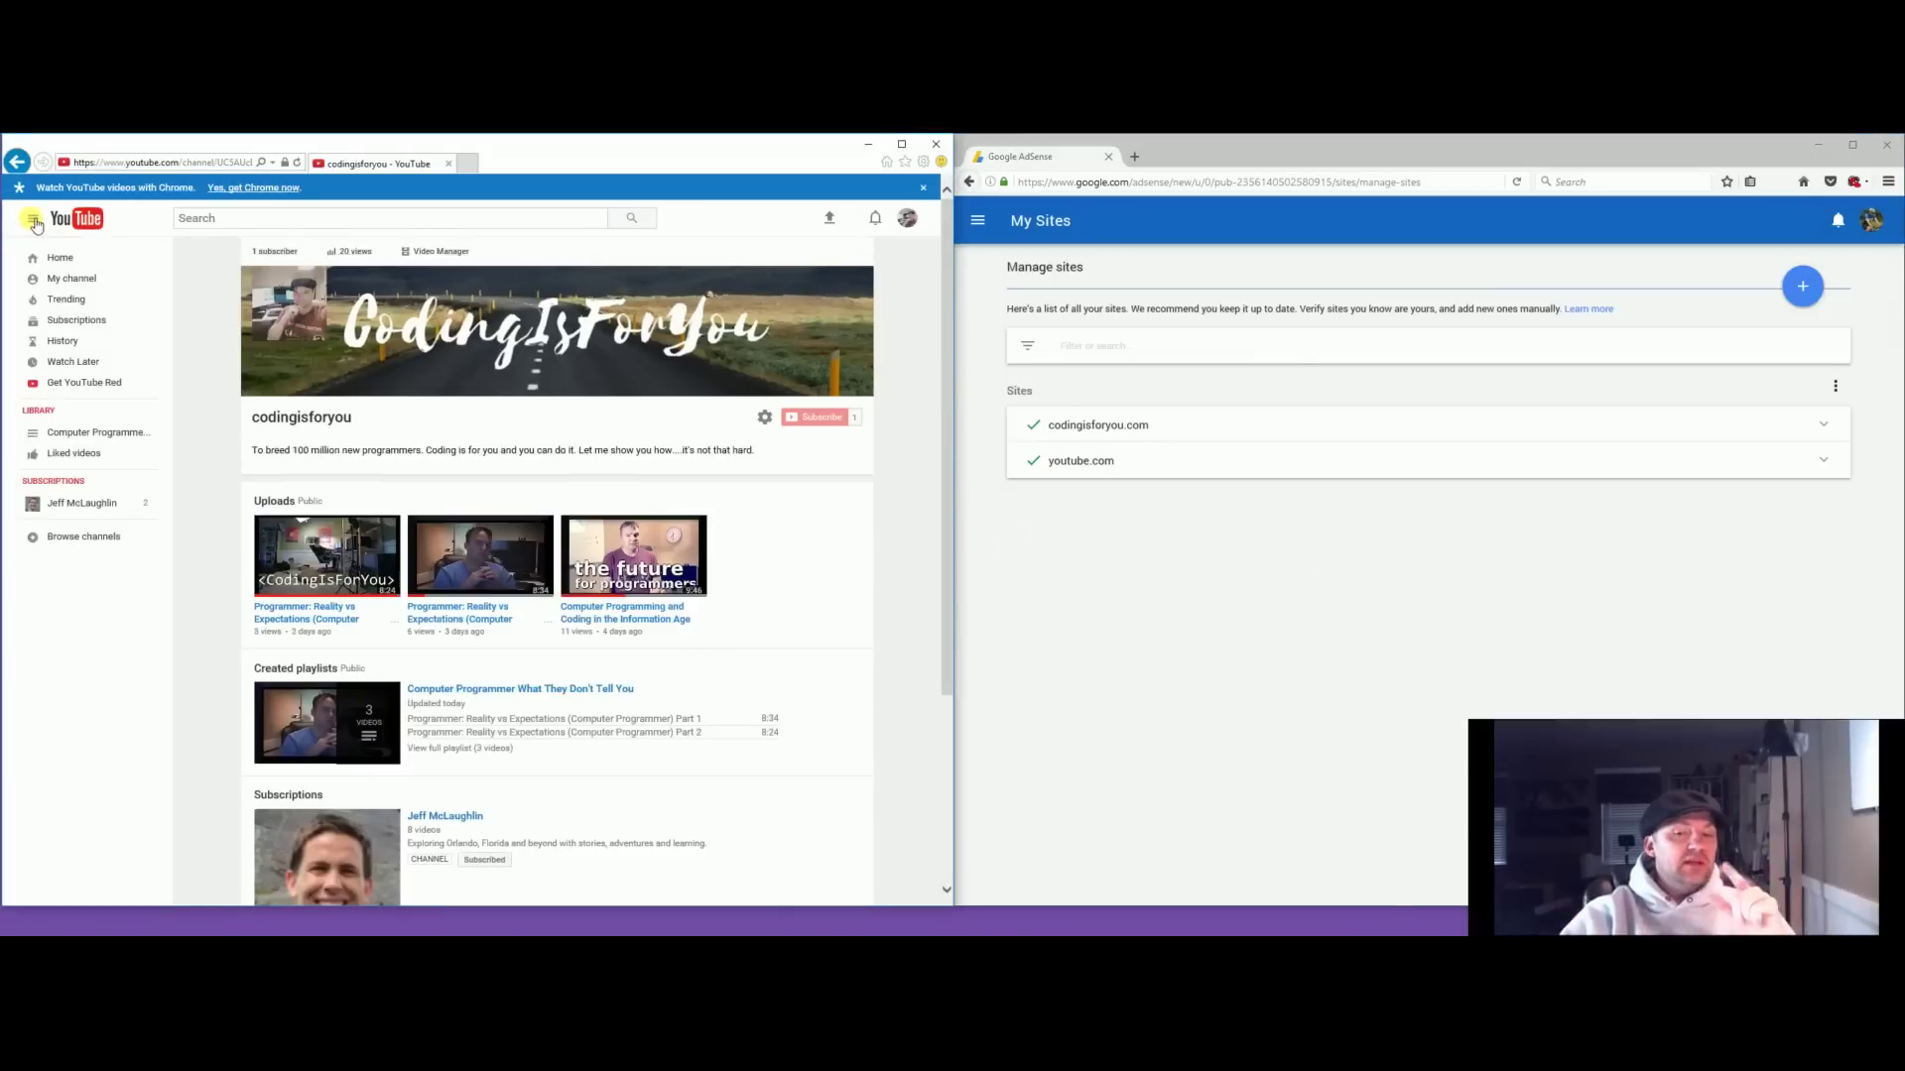
left_click(442, 253)
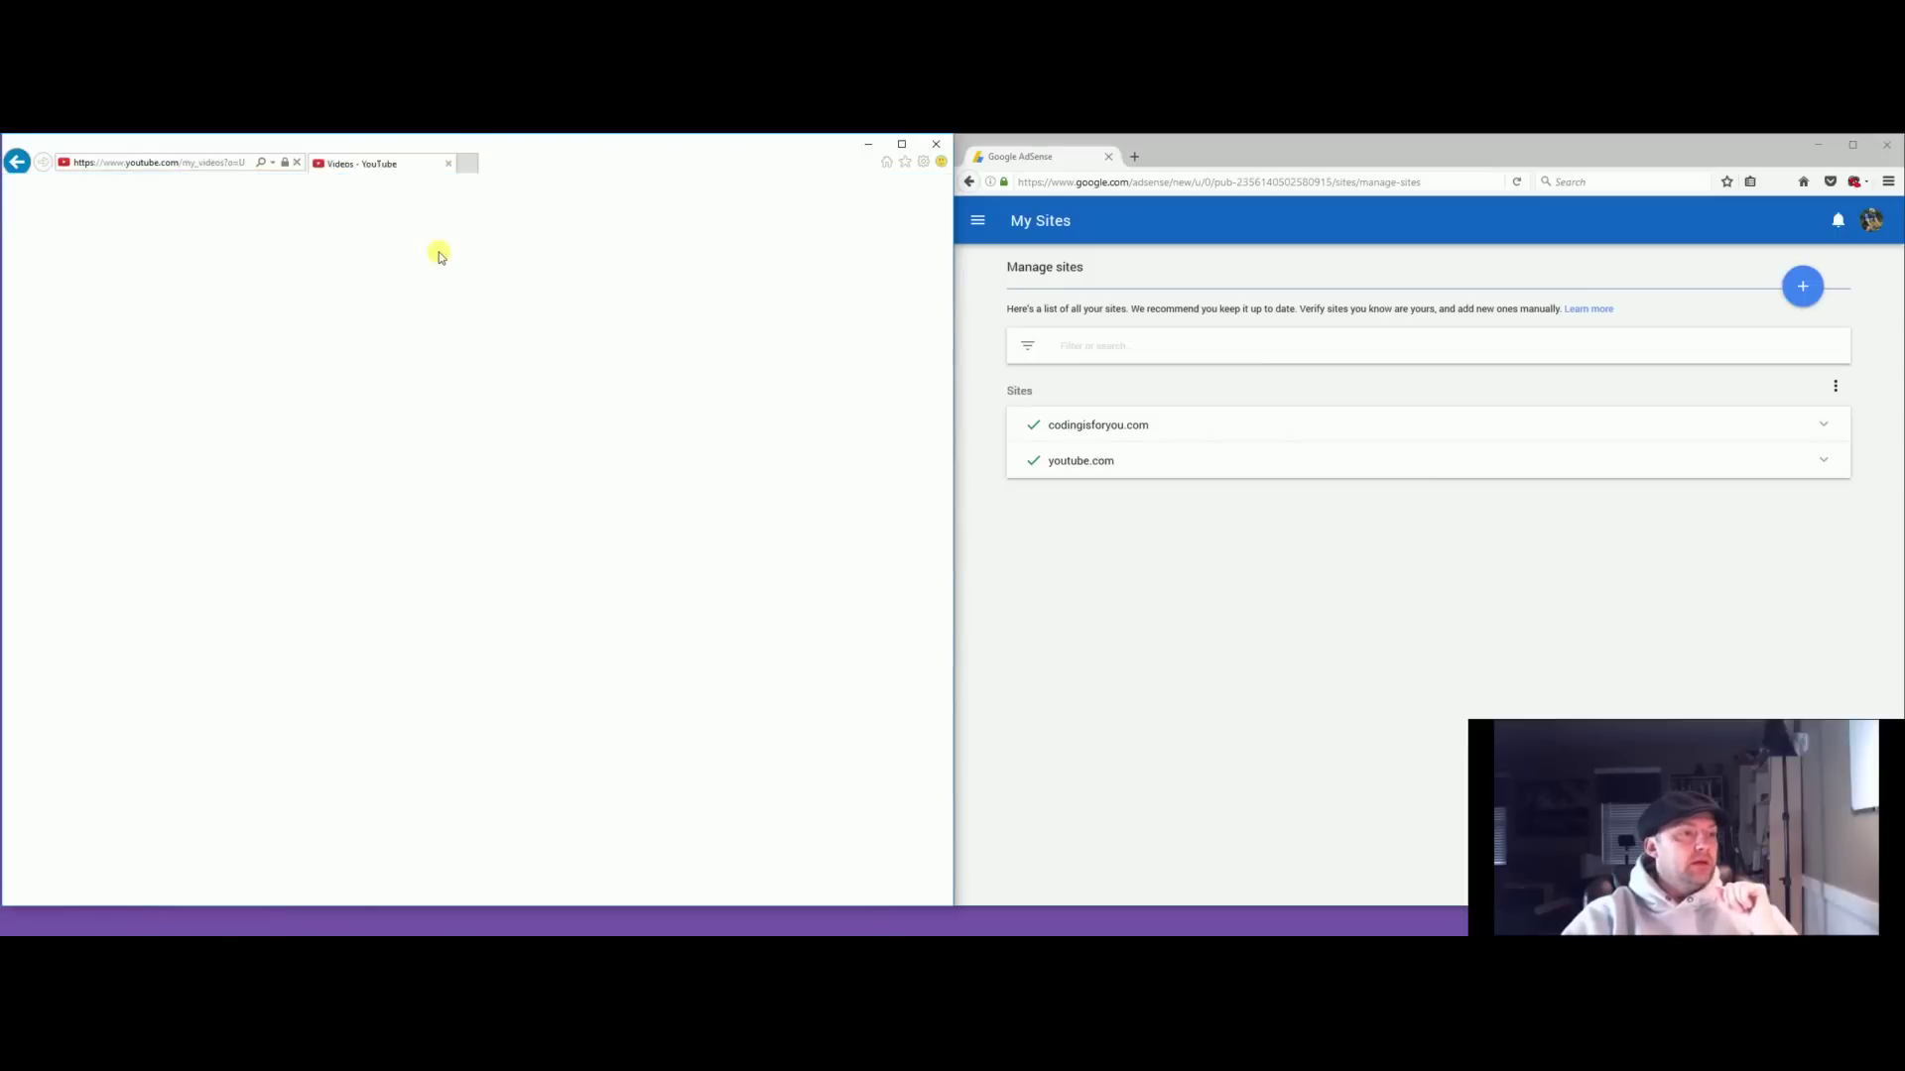
left_click(59, 452)
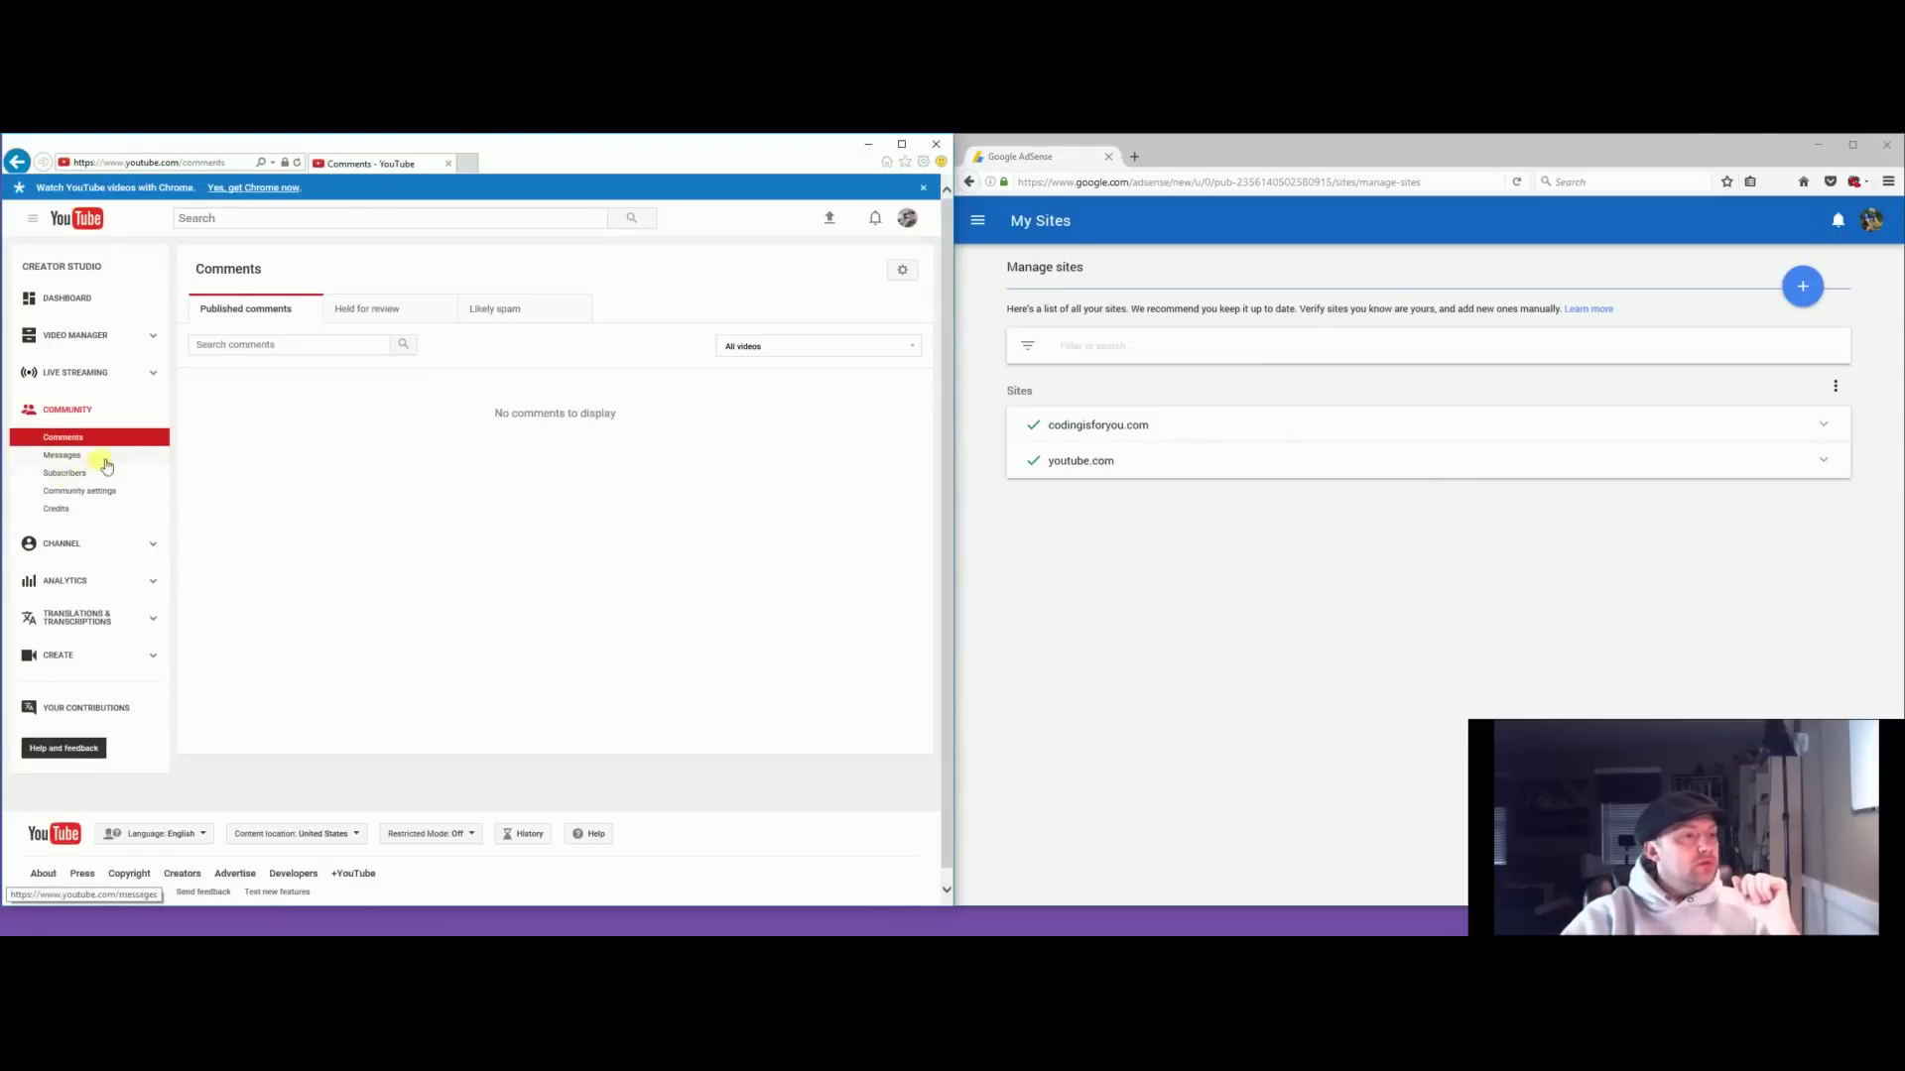
left_click(60, 547)
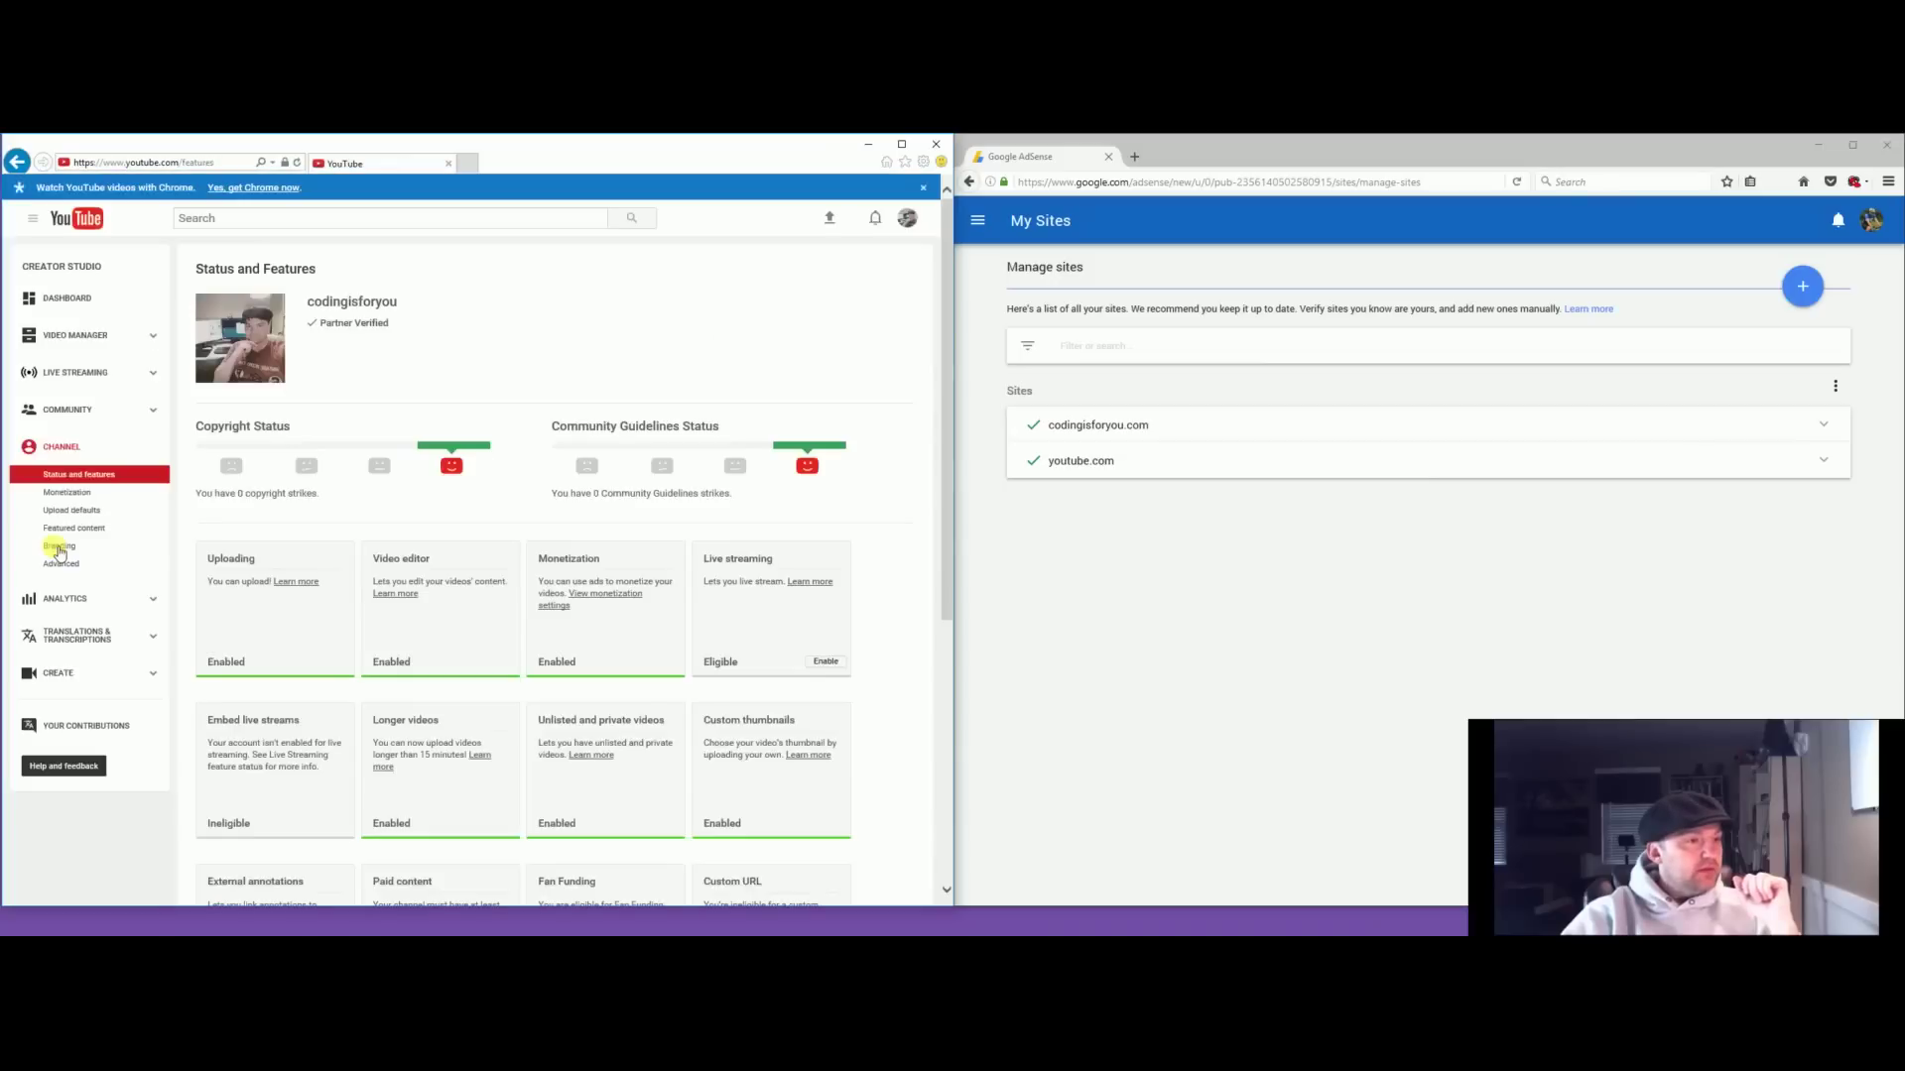
Reopen the Monetization page showing the approved AdSense account.
left_click(63, 491)
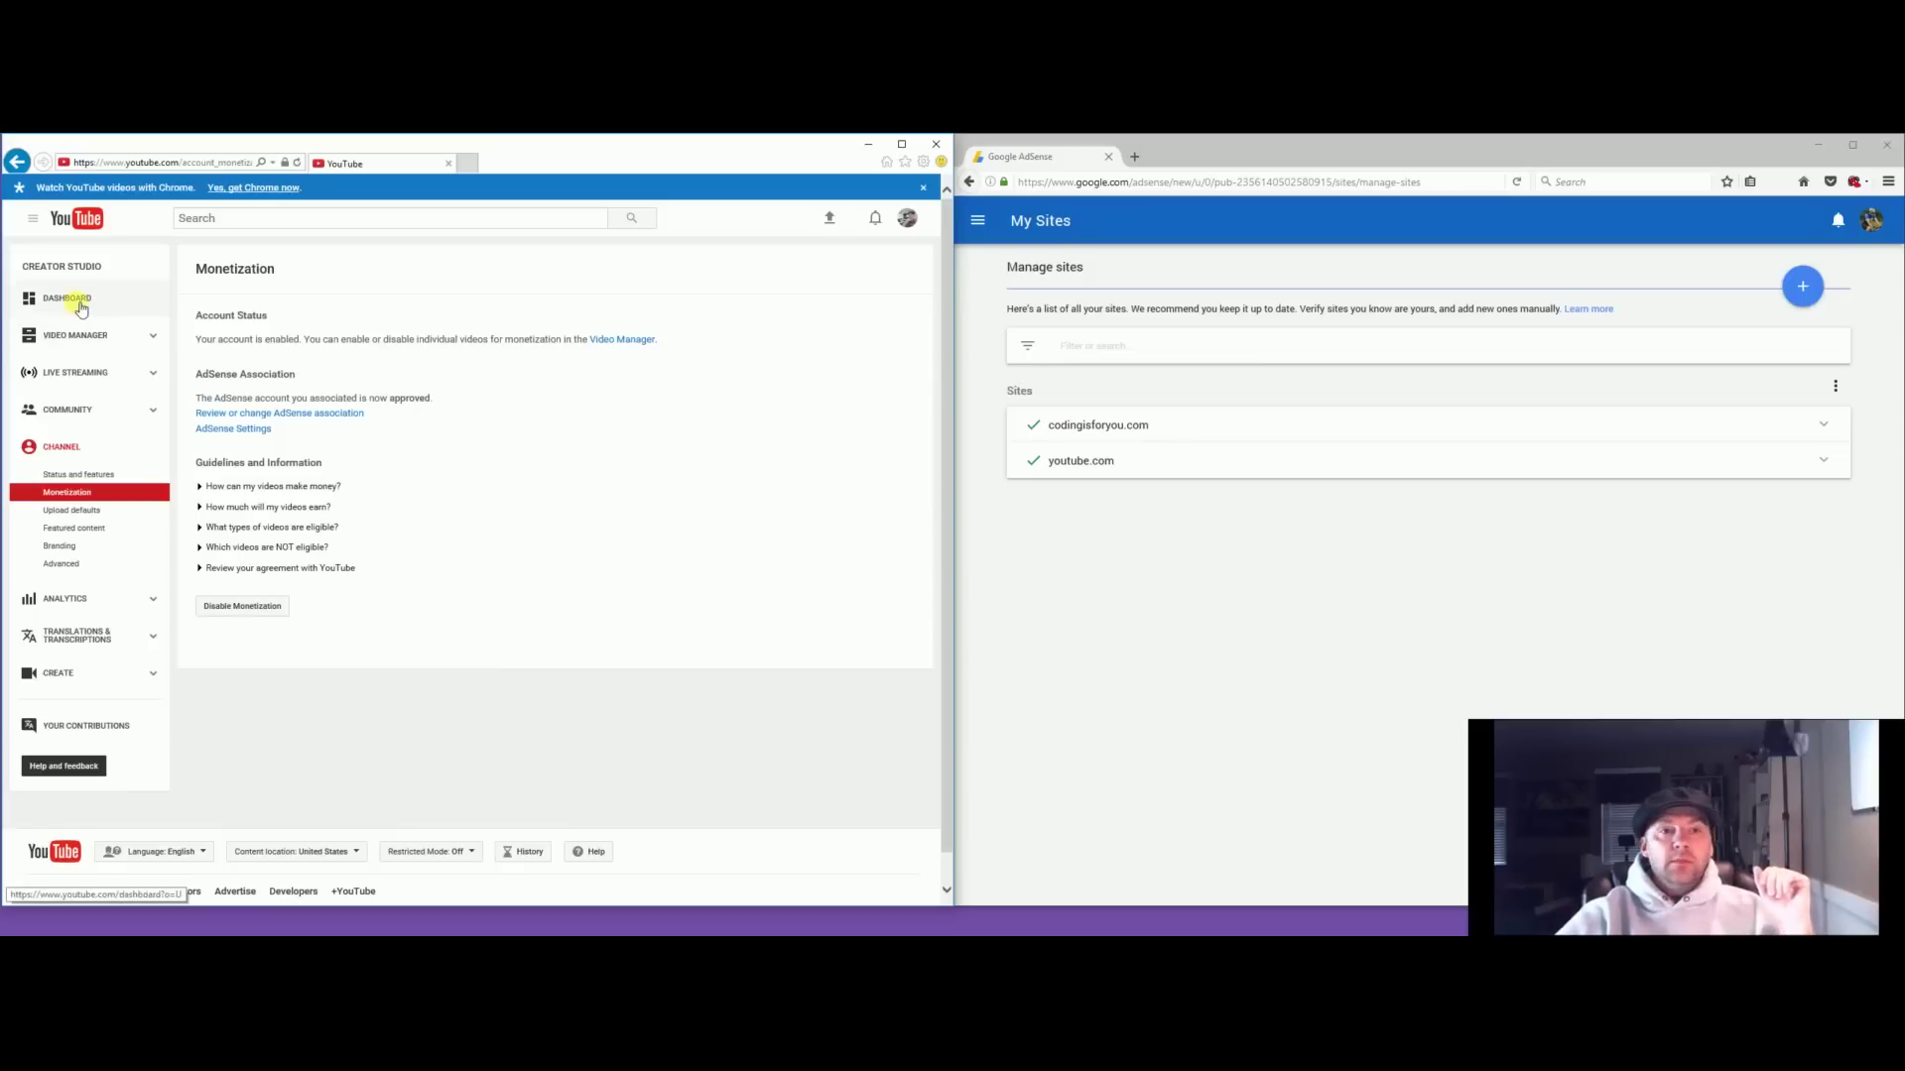
left_click(1101, 584)
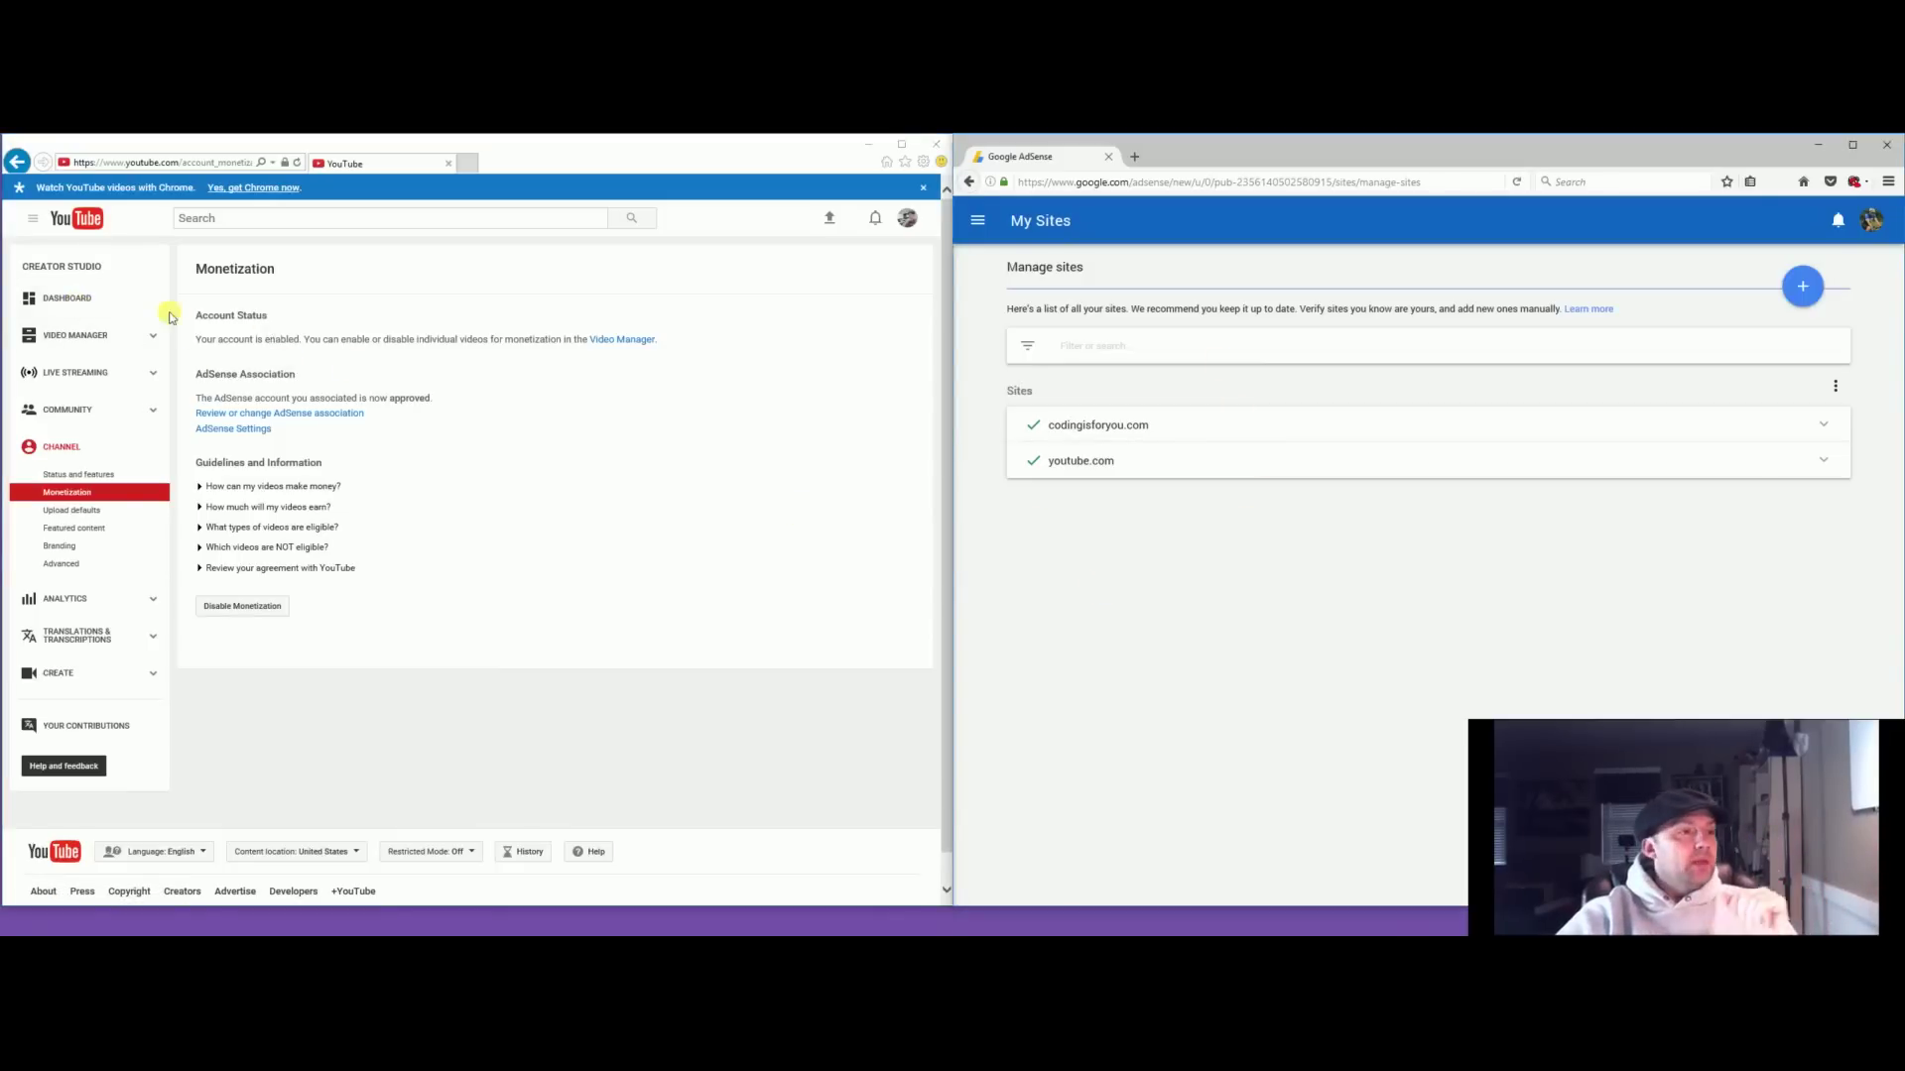
Open the Part 2 video's Monetization tab in Video Manager, revisiting it via the channel page.
left_click(76, 337)
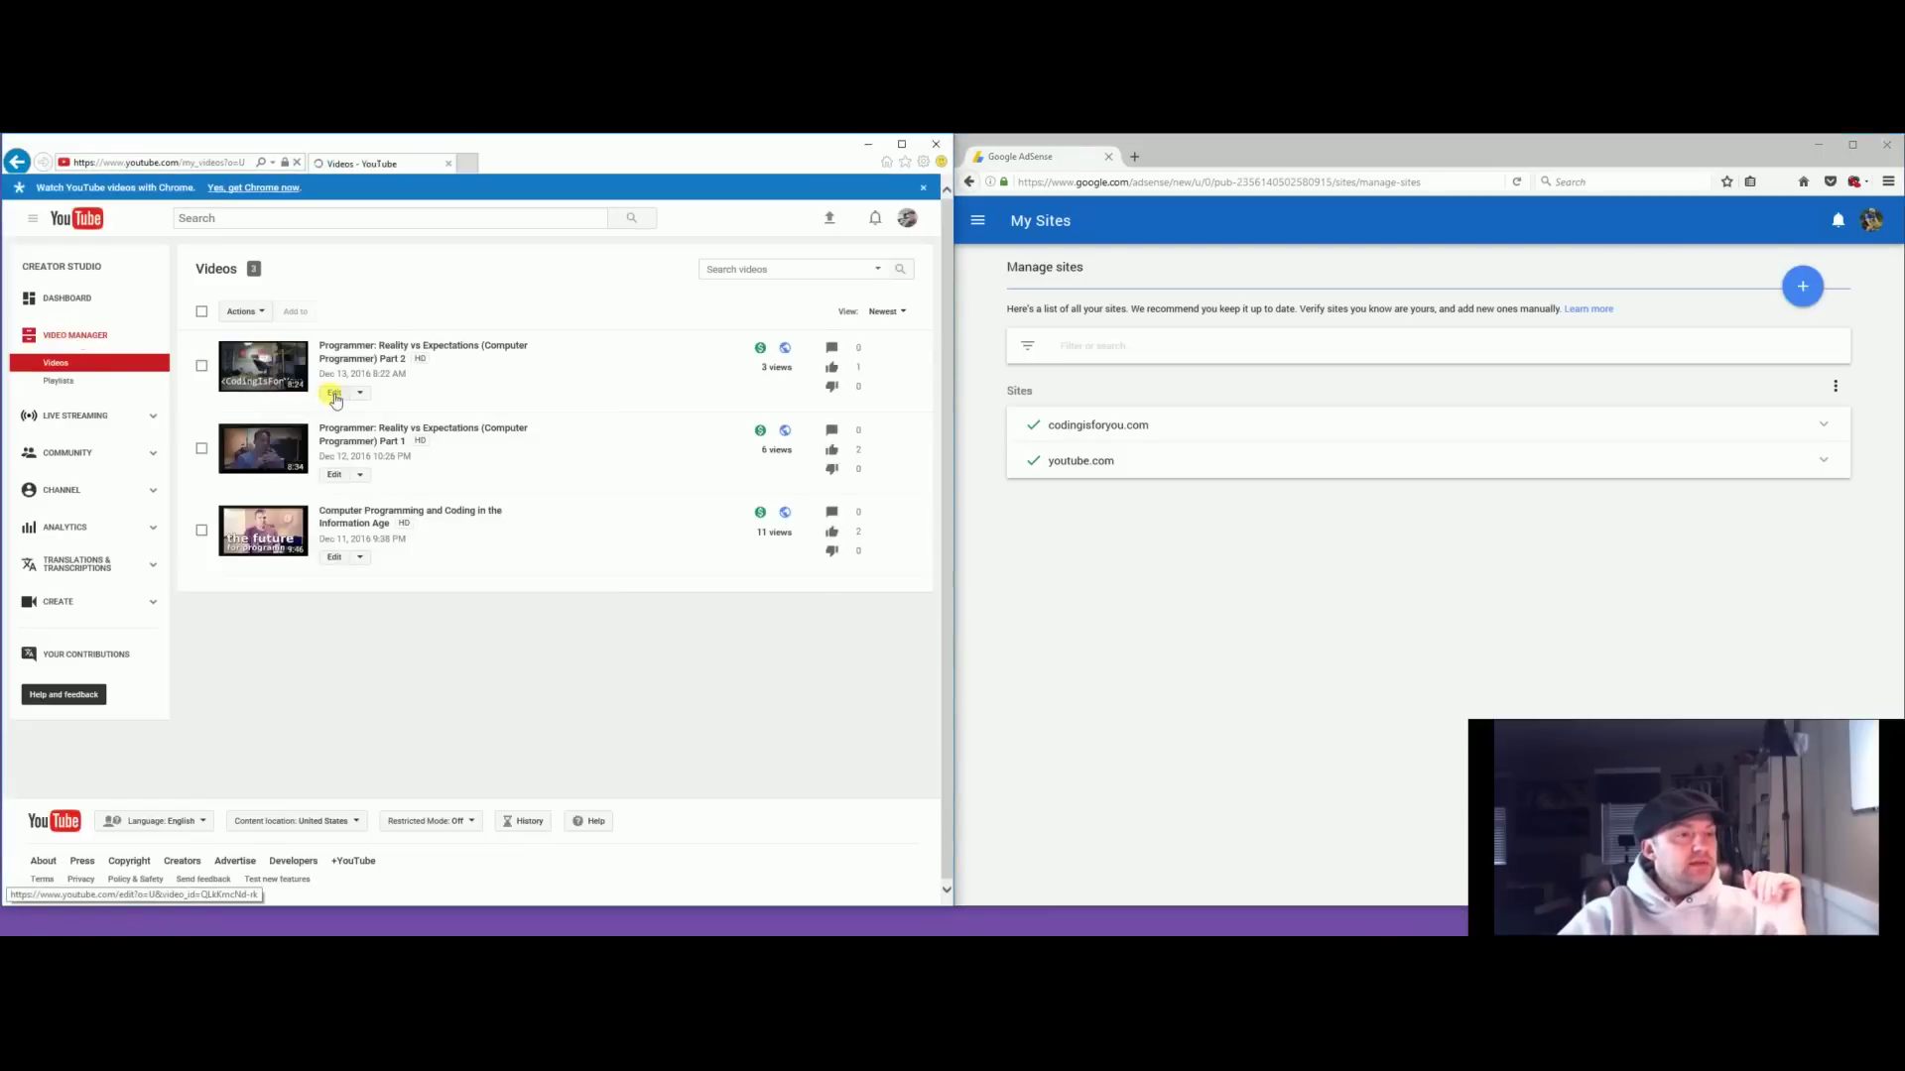
left_click(334, 395)
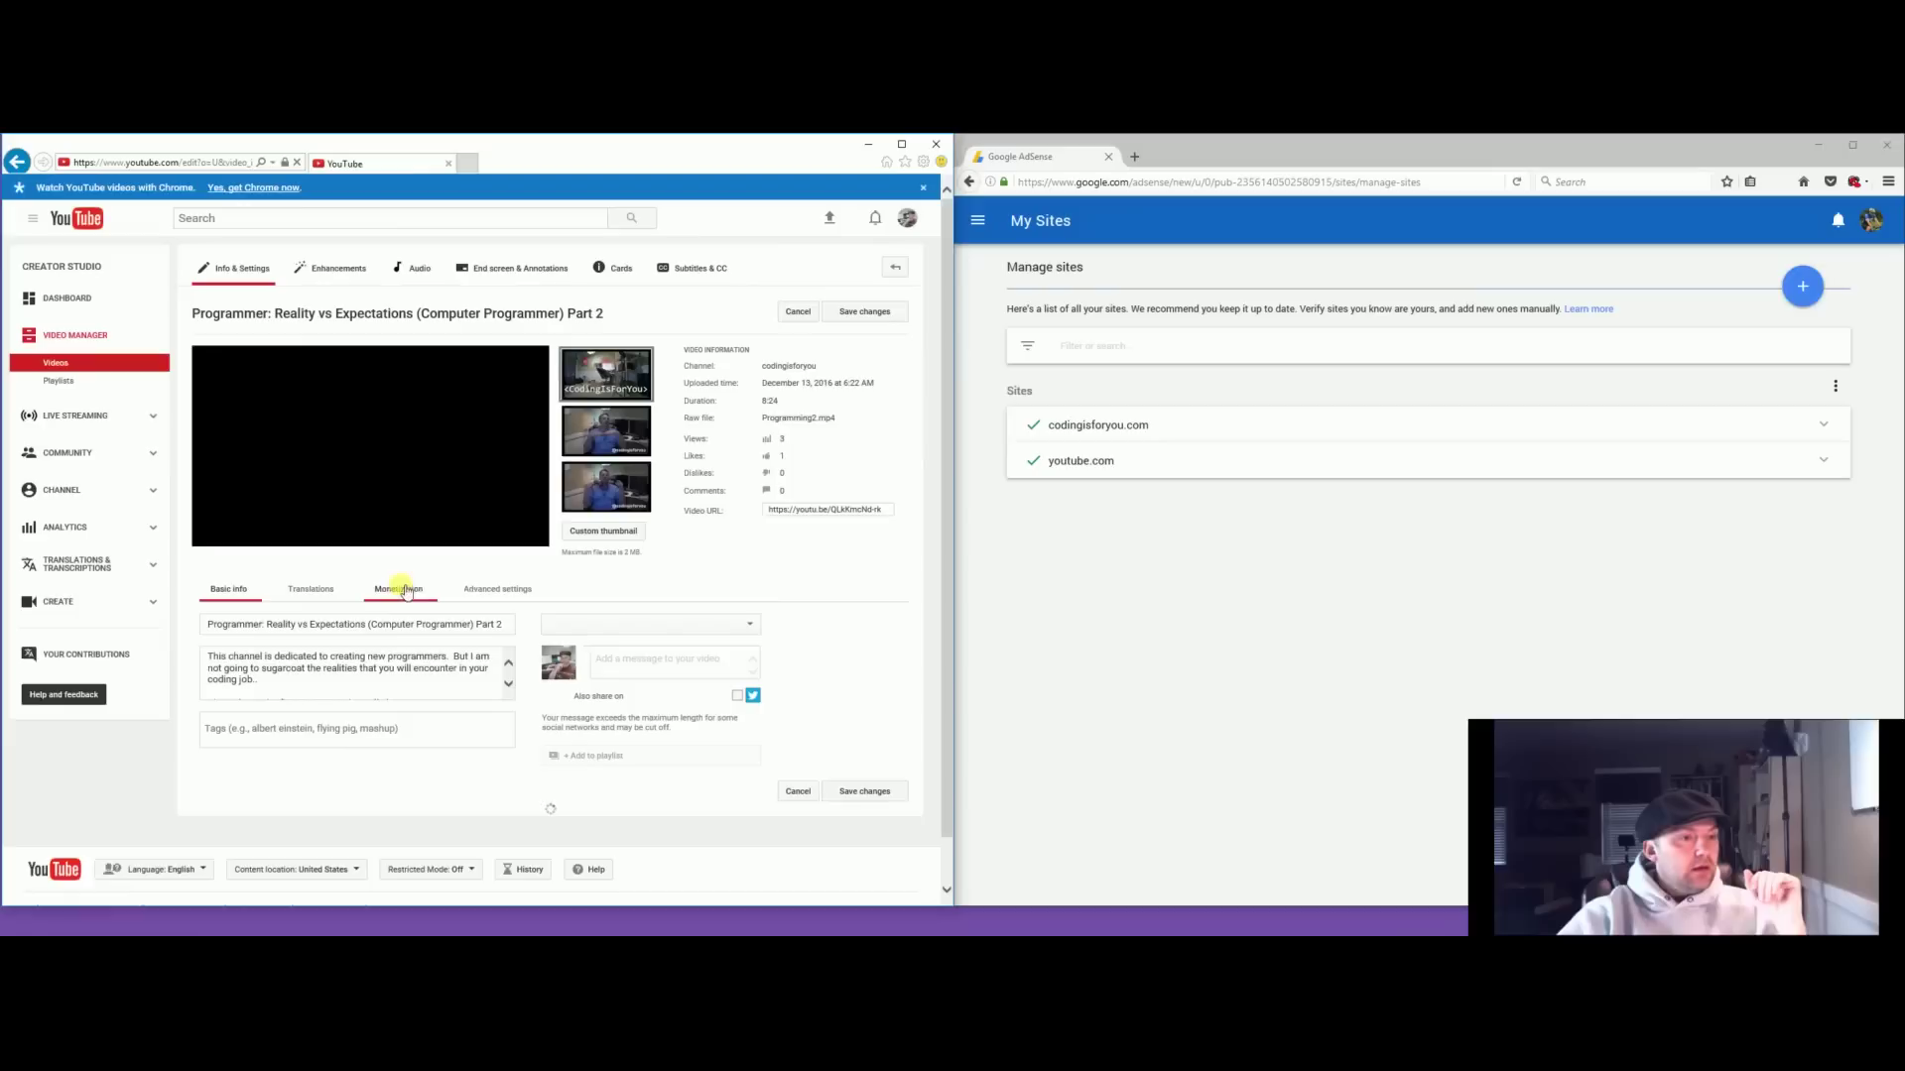
left_click(402, 587)
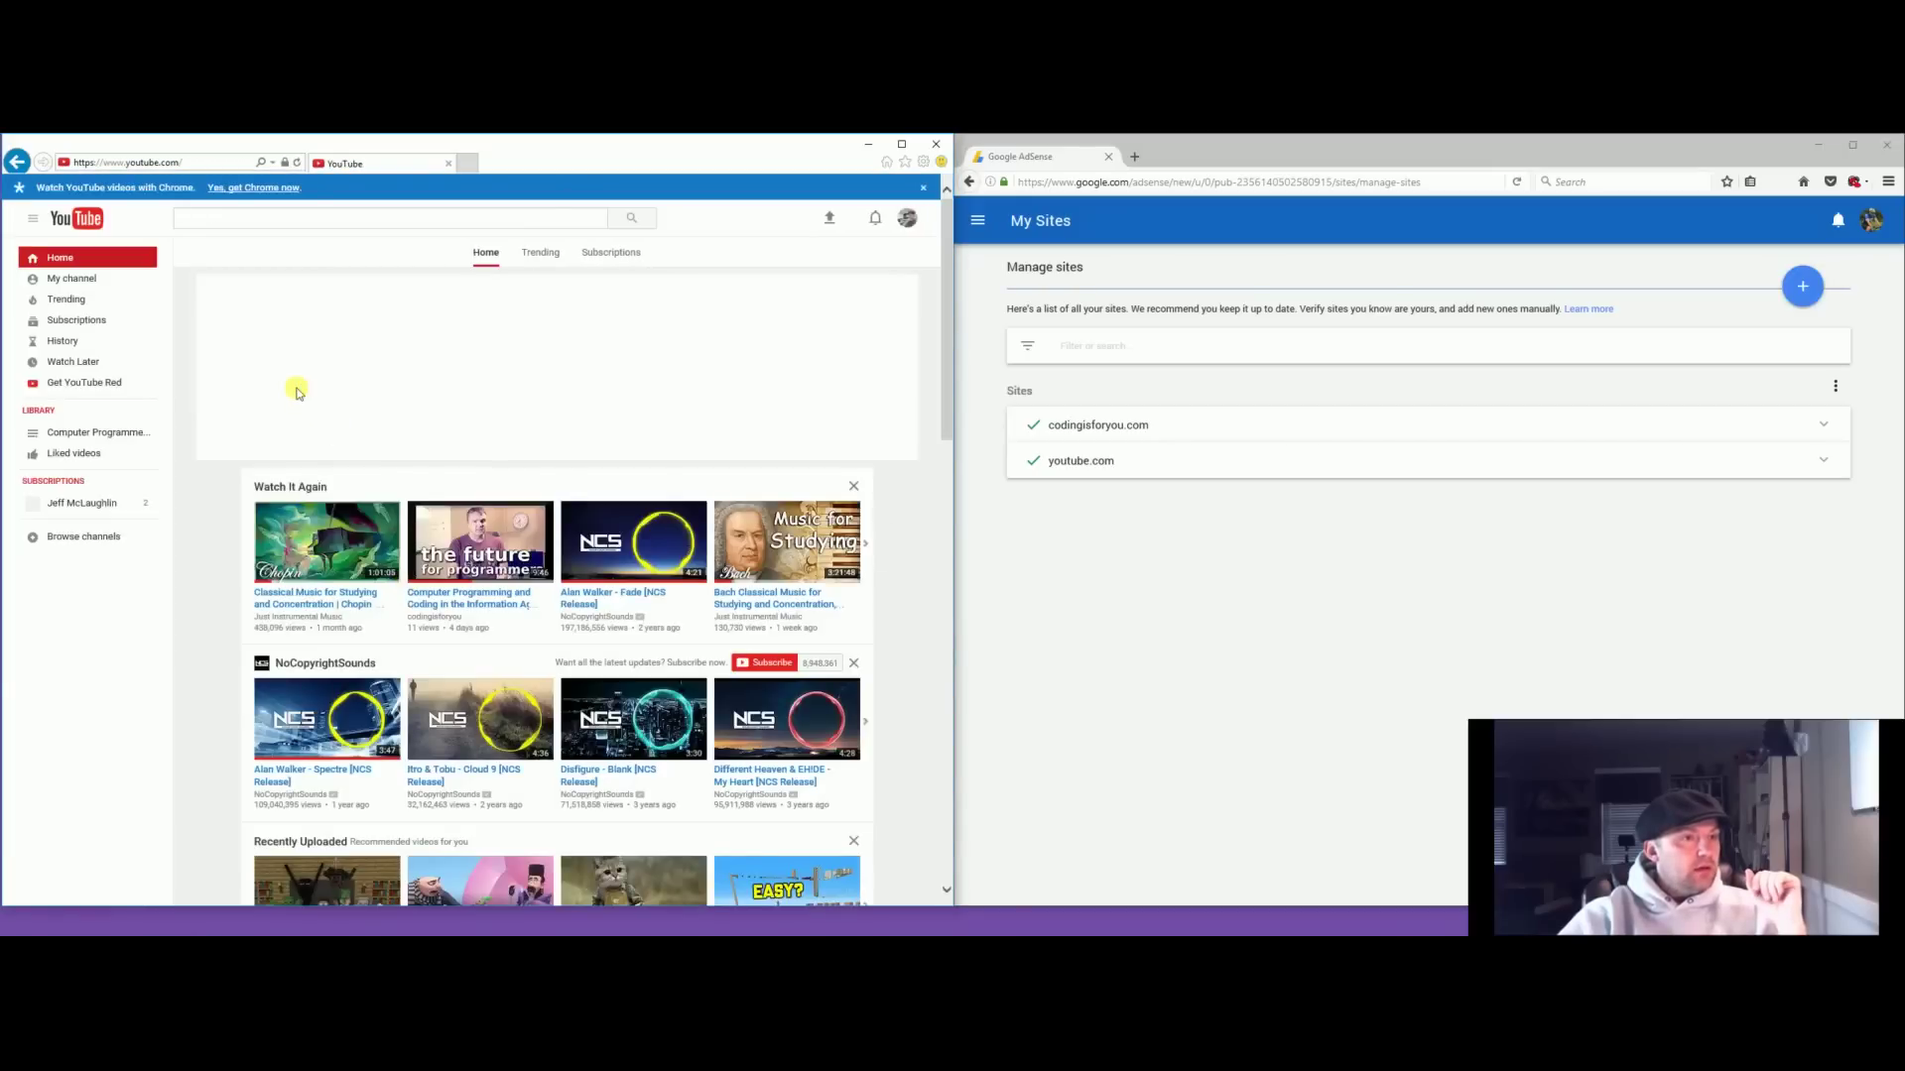
left_click(72, 282)
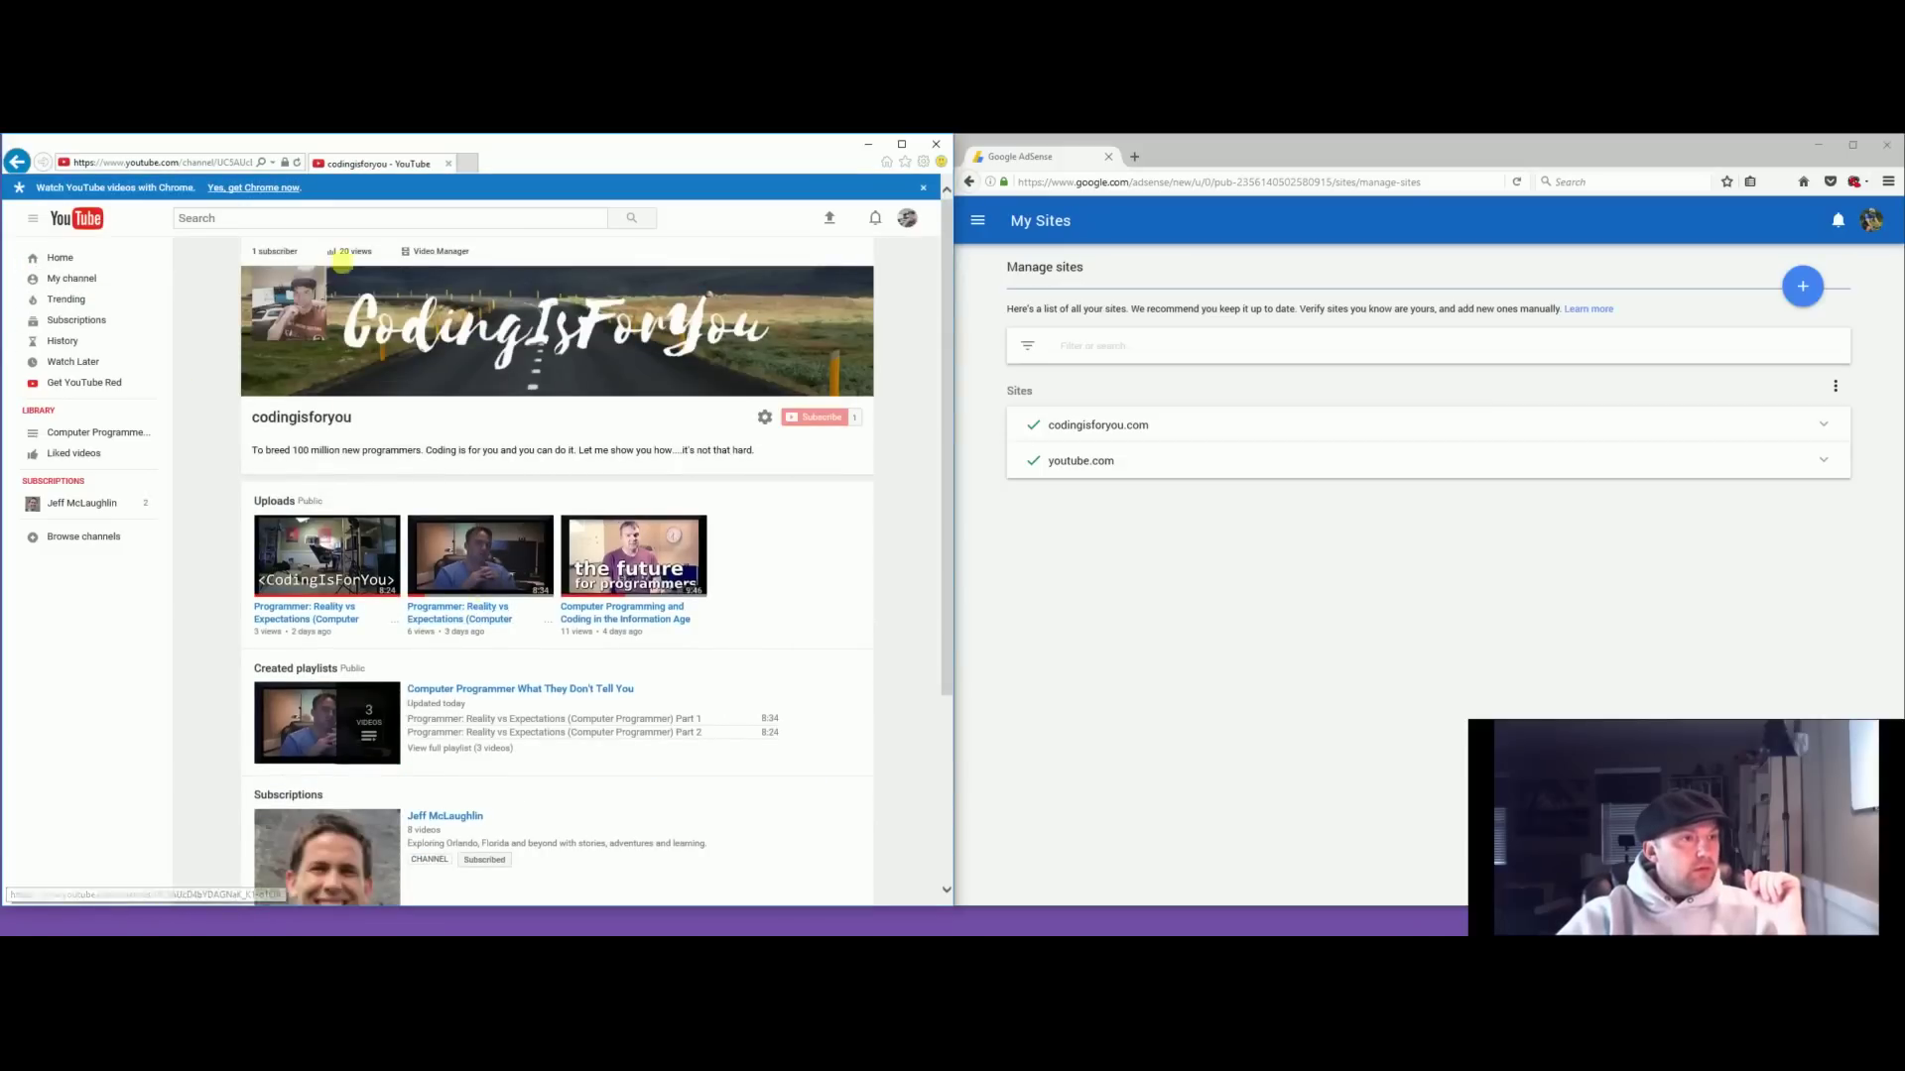
left_click(444, 252)
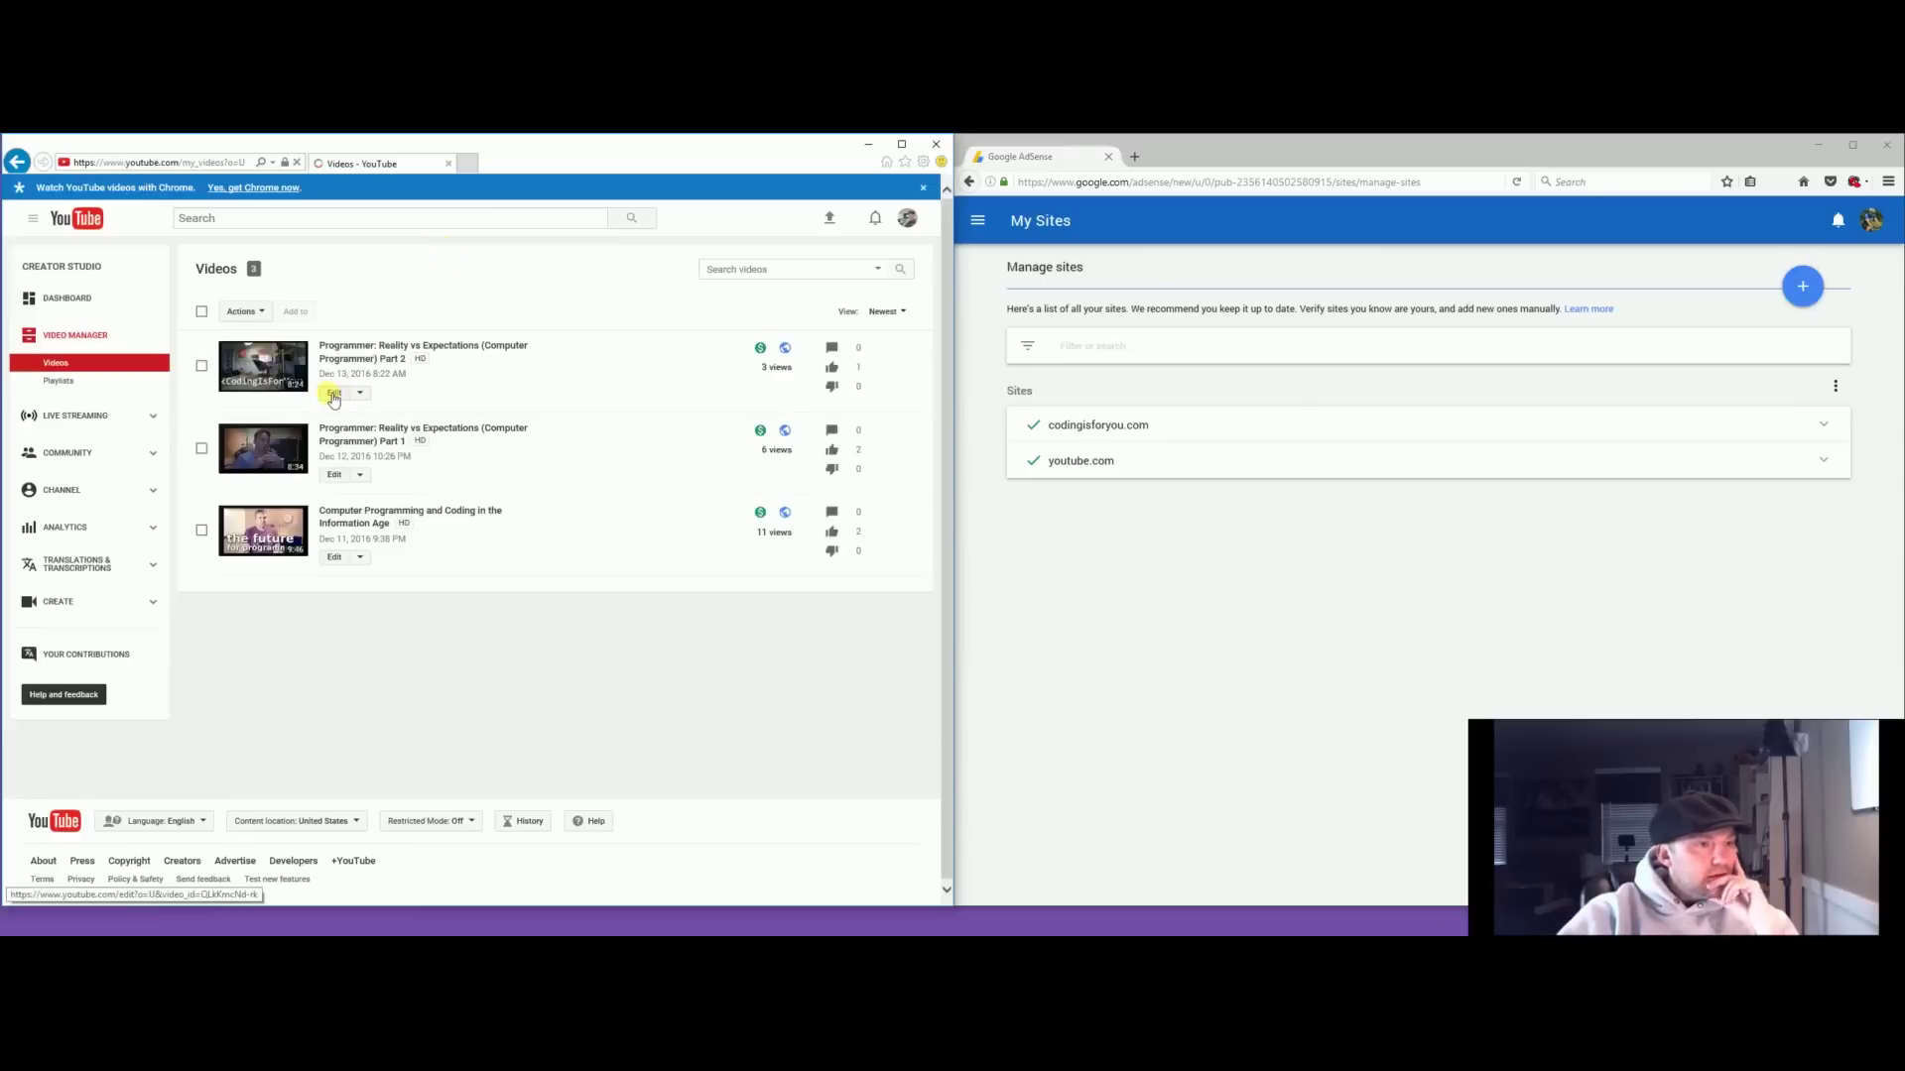
left_click(333, 395)
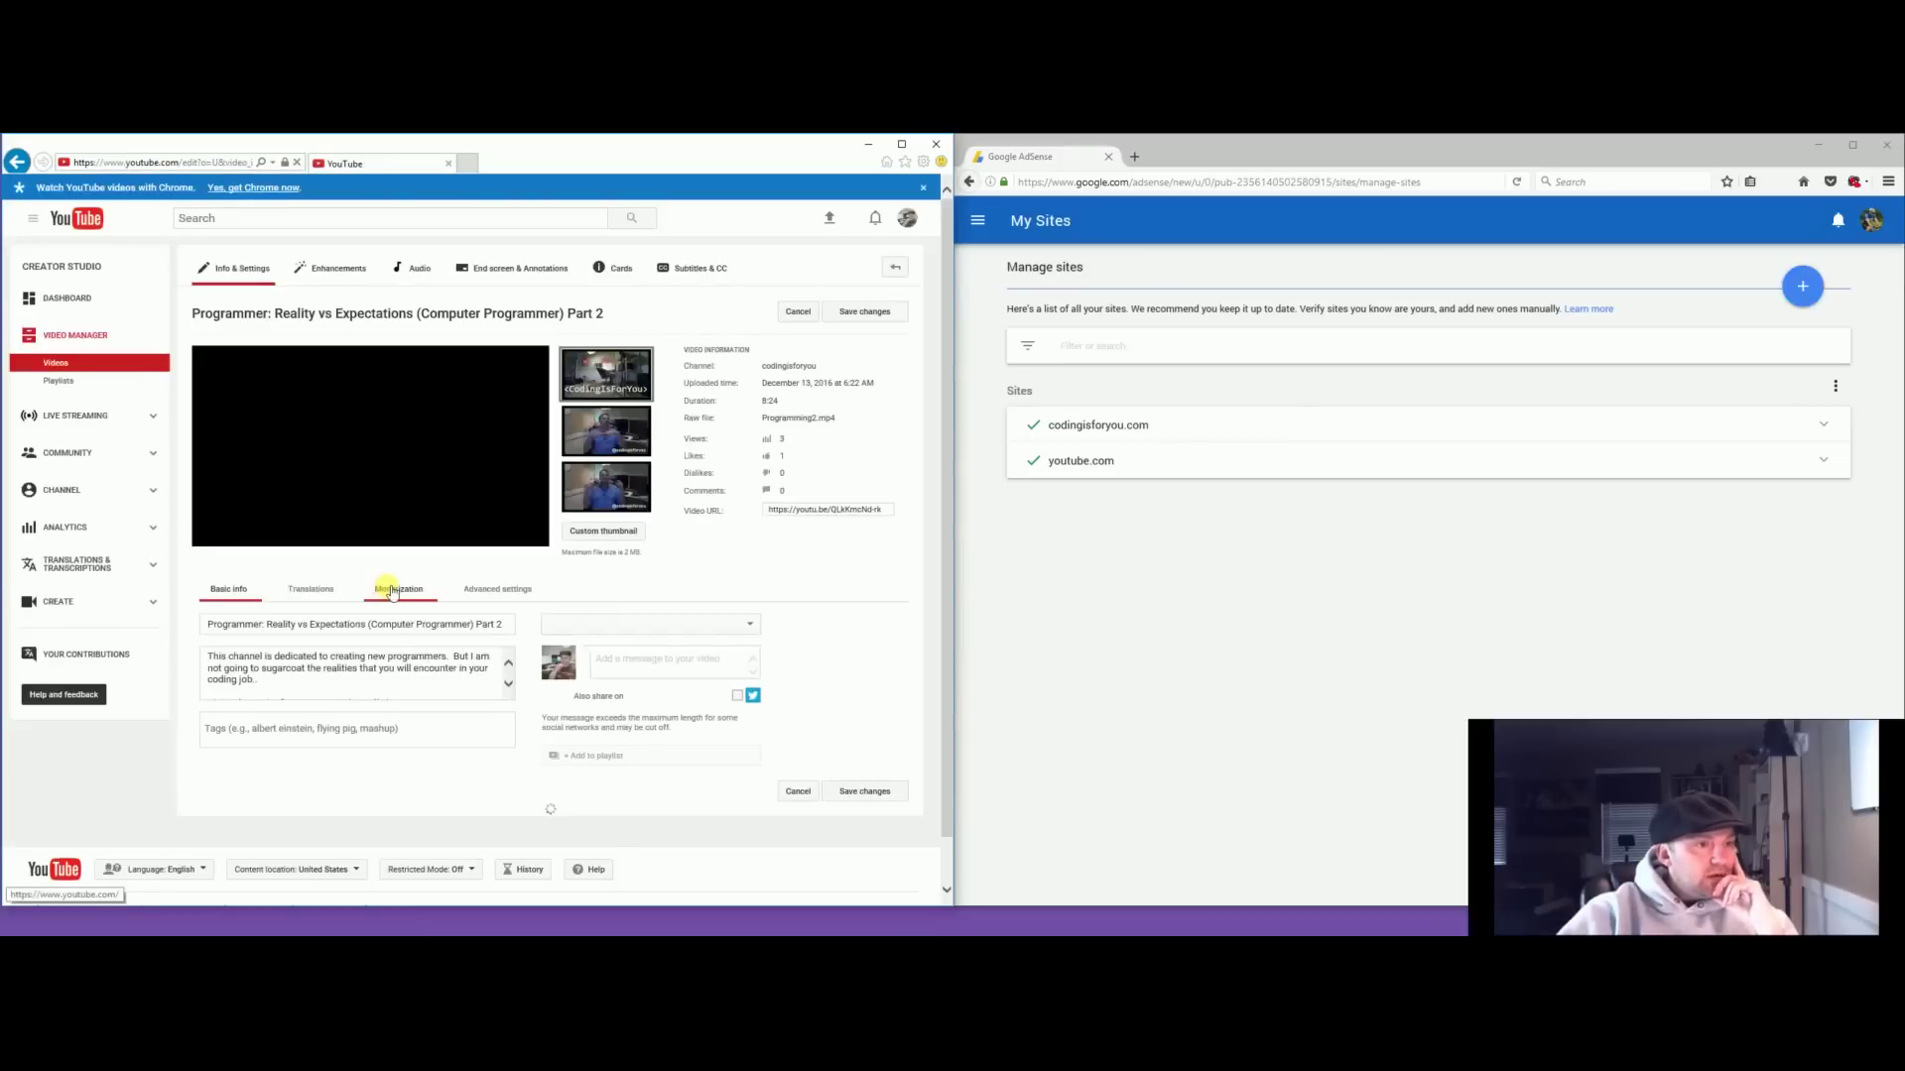
left_click(392, 591)
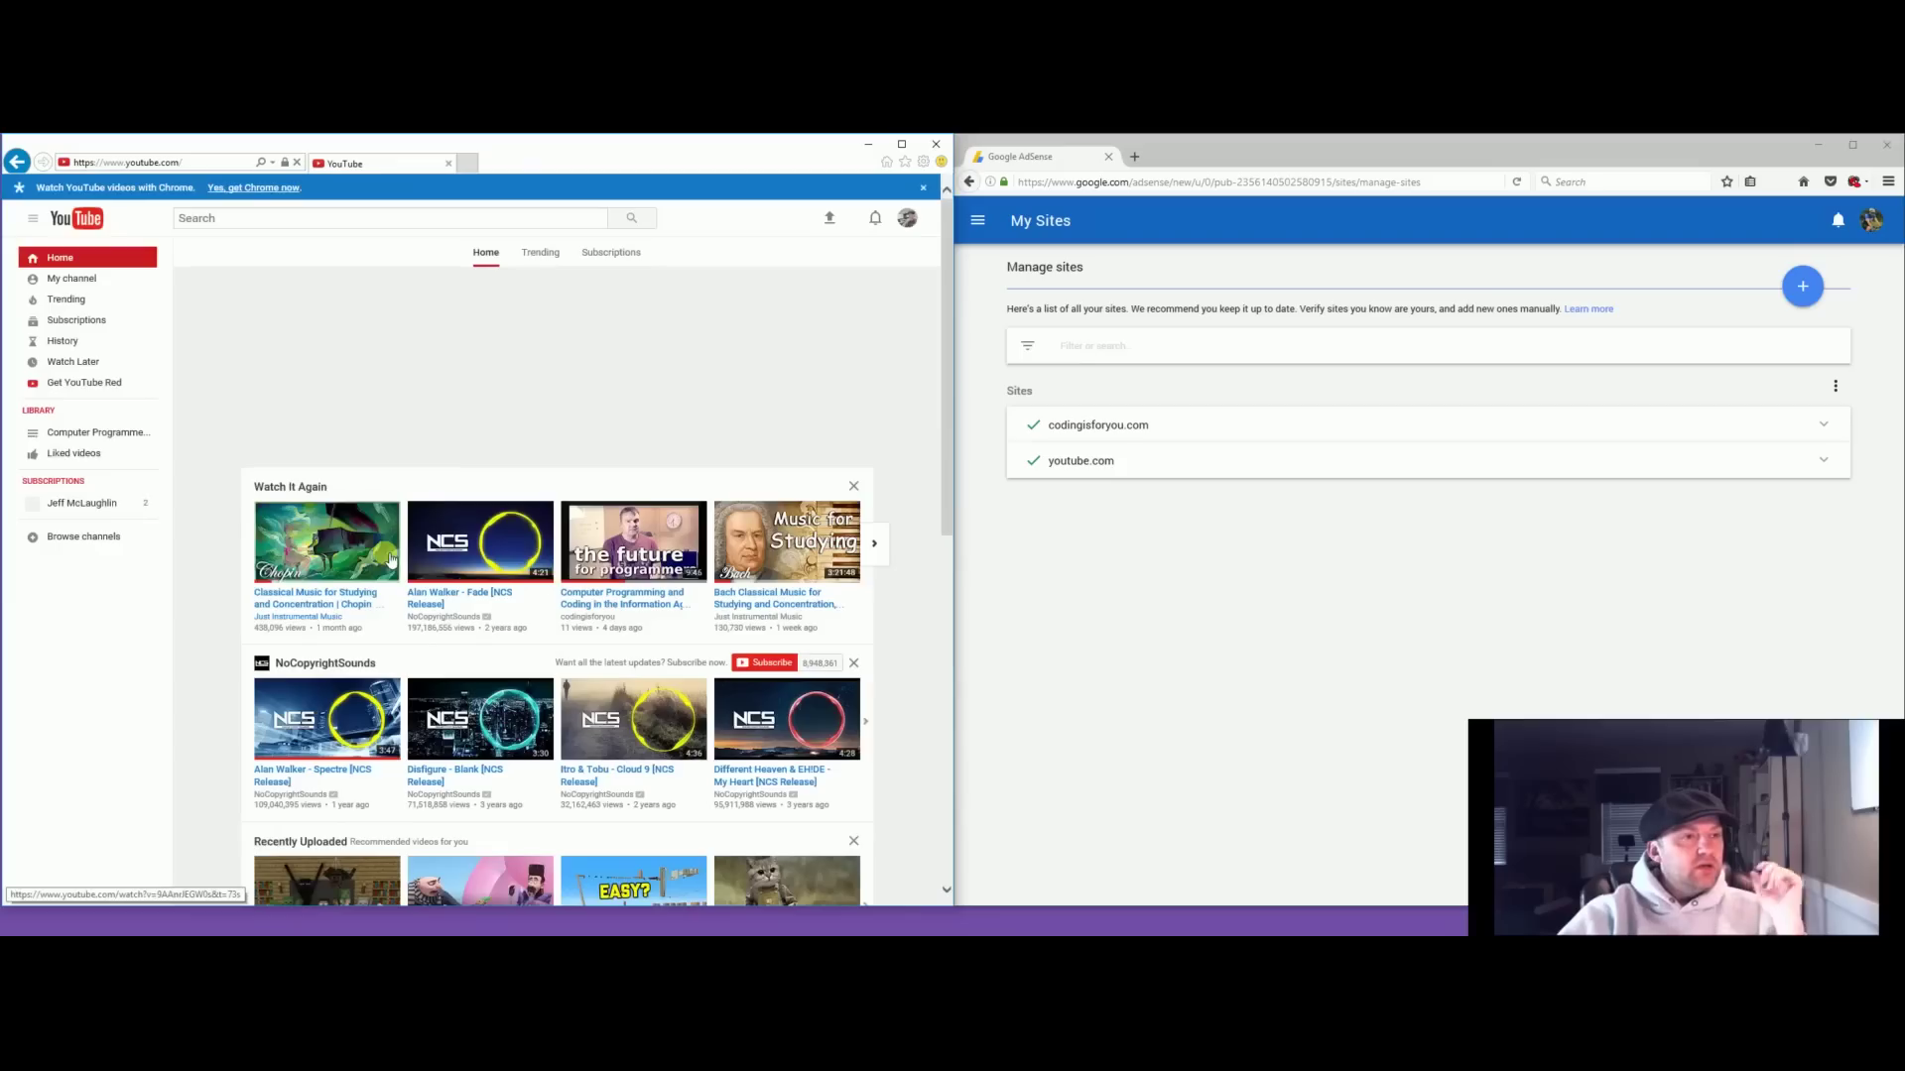
scroll(222, 506, "down", 3)
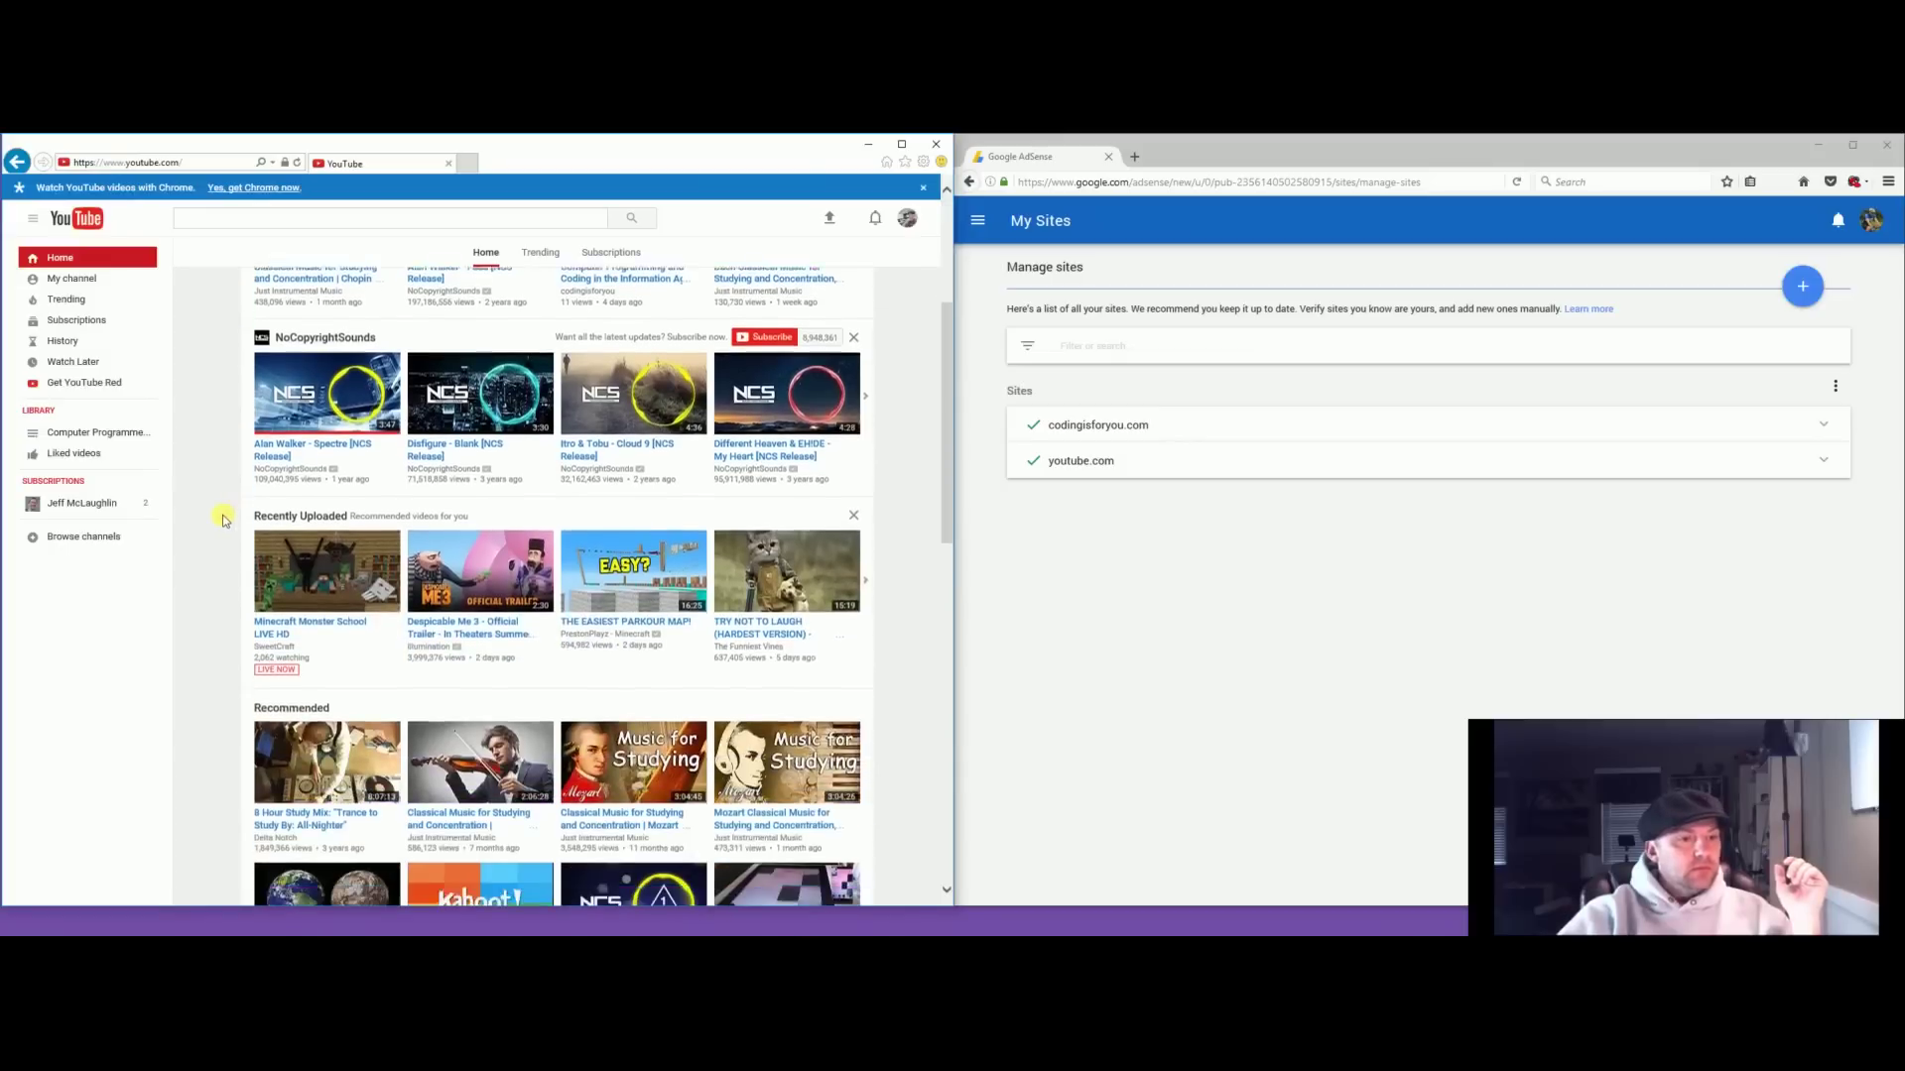
scroll(222, 519, "up", 3)
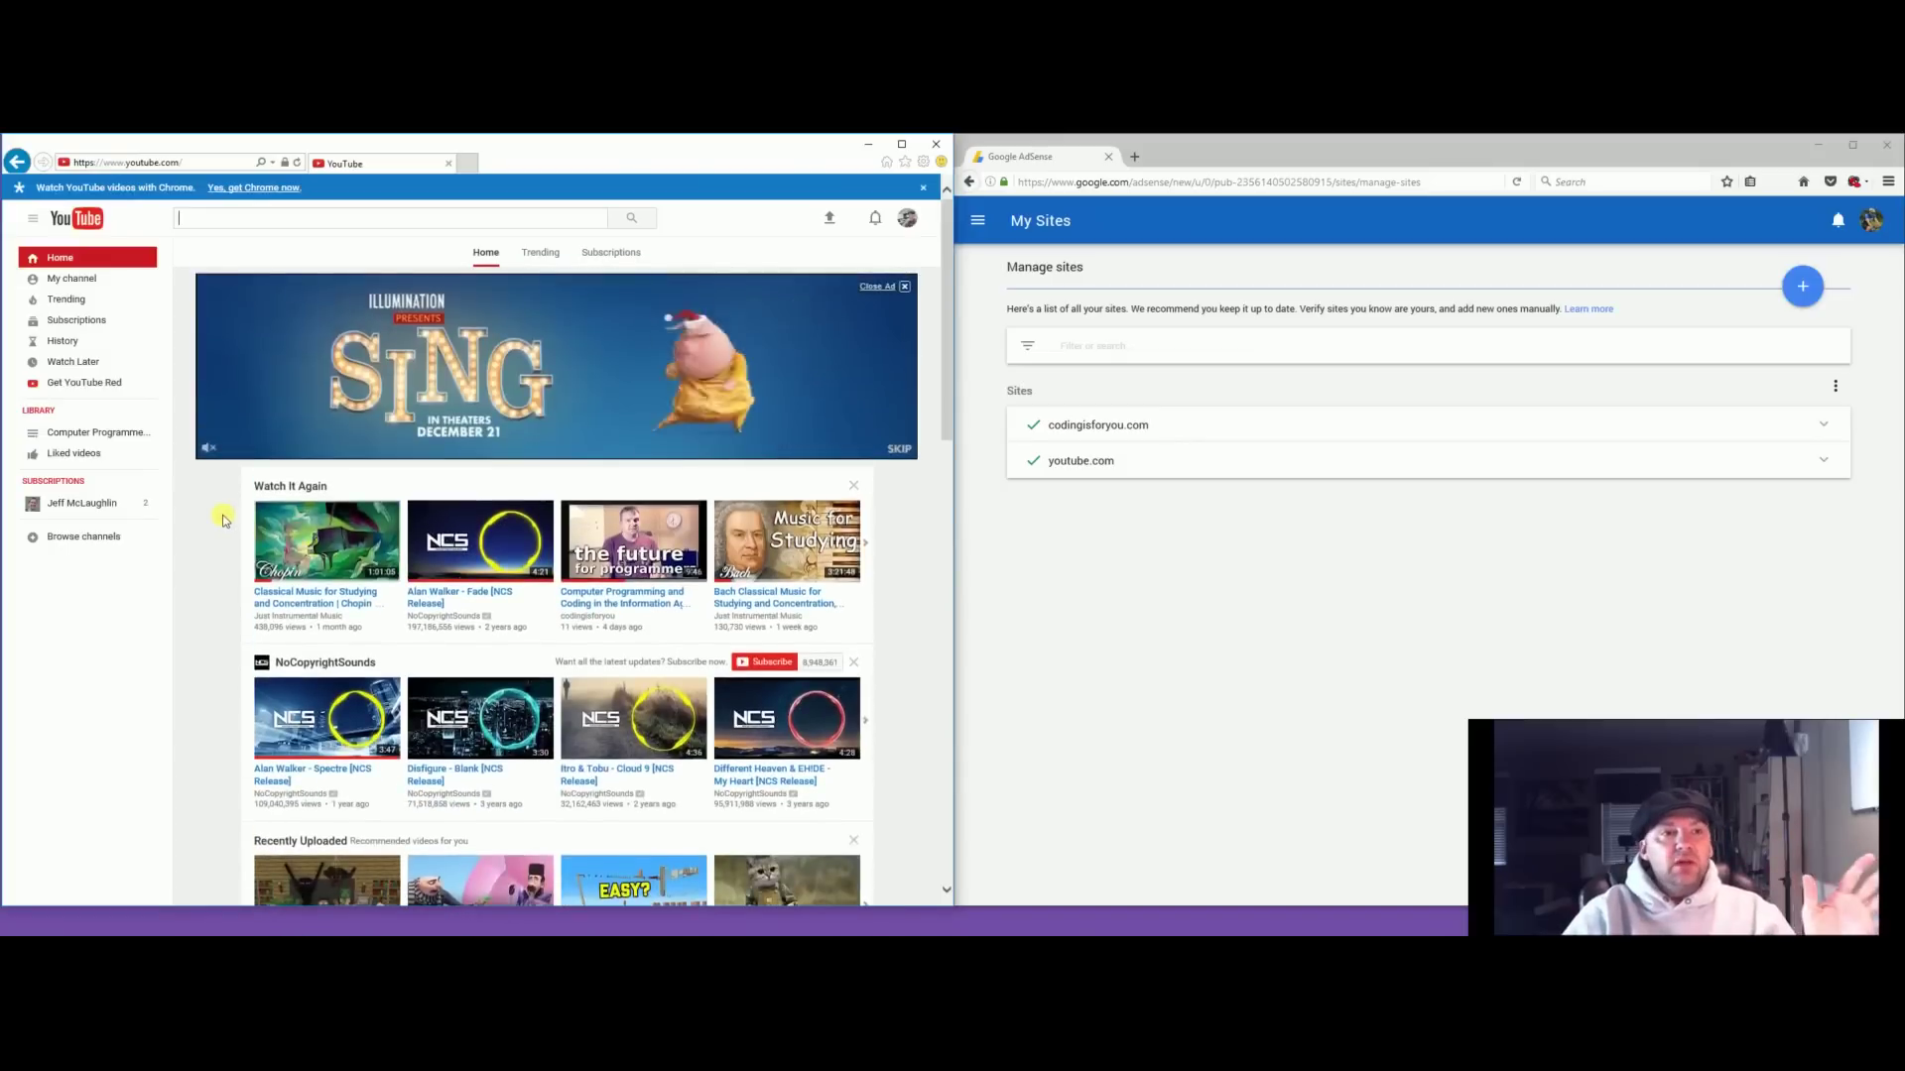